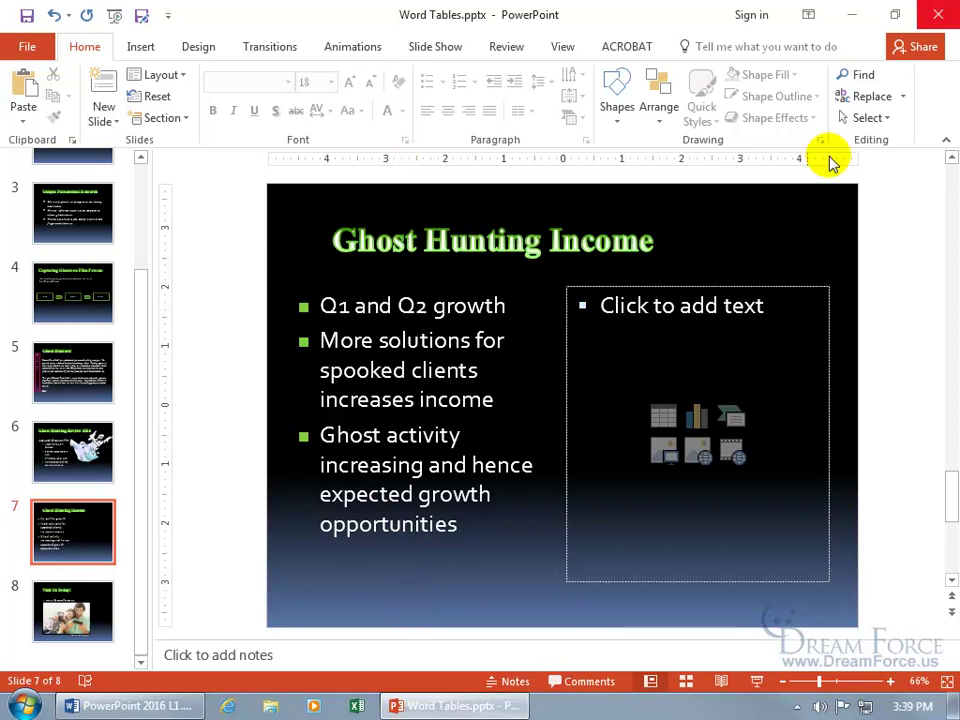
Step: Open Ghost Hunting Income.docx from the desktop to examine its table, close it, and return to the Word Tables.pptx presentation in PowerPoint
{"action": "left_click", "coordinate": [849, 16]}
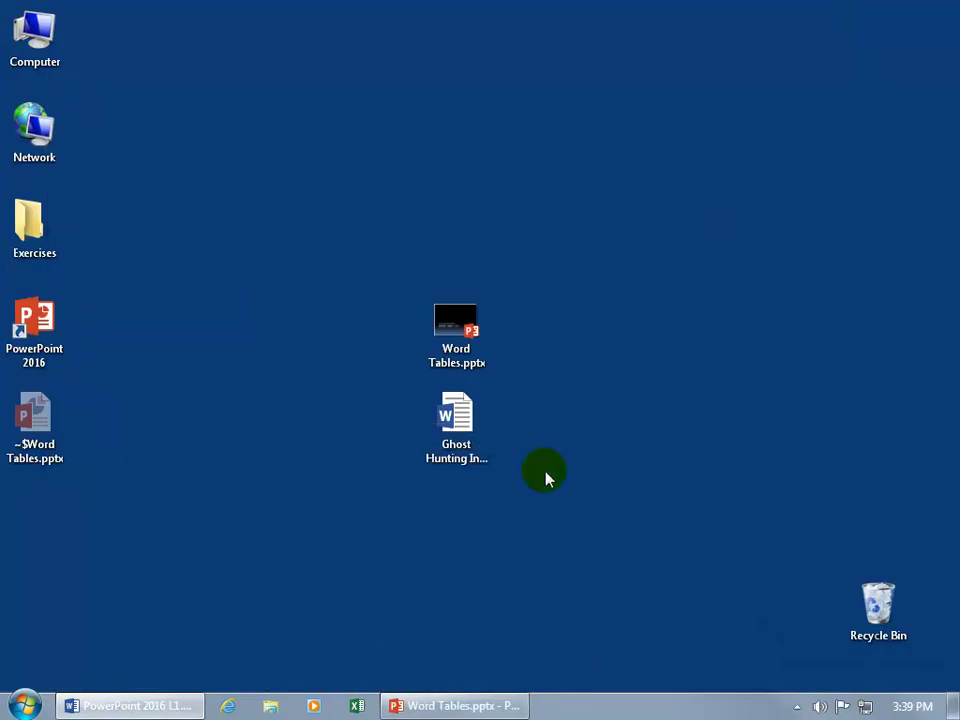
{"action": "left_click", "coordinate": [464, 433]}
{"action": "double_click", "coordinate": [461, 426]}
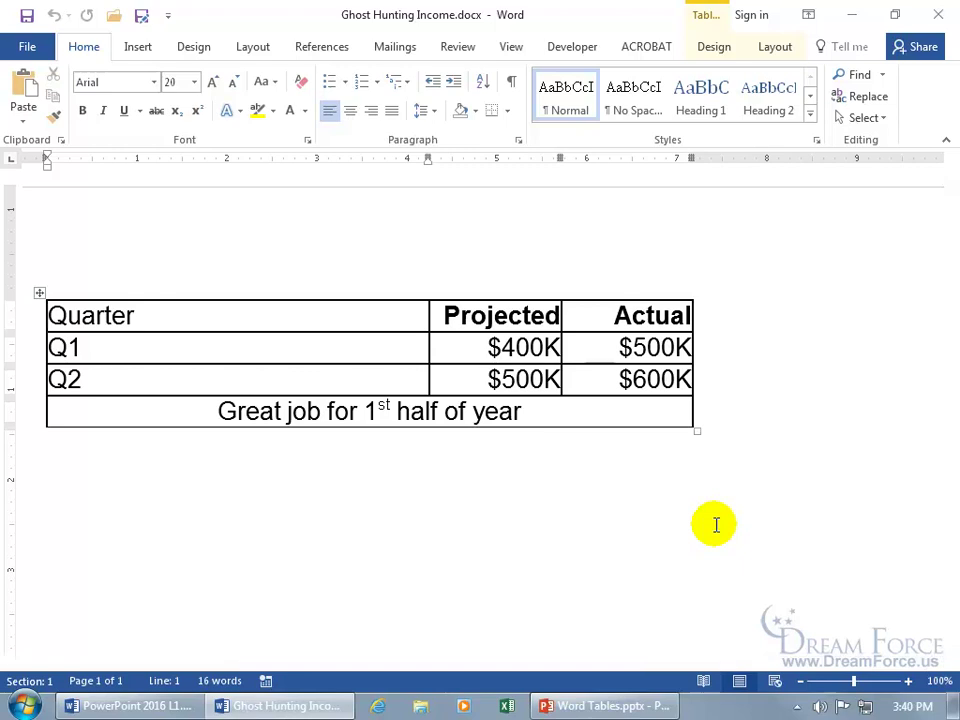
{"action": "left_click", "coordinate": [938, 14]}
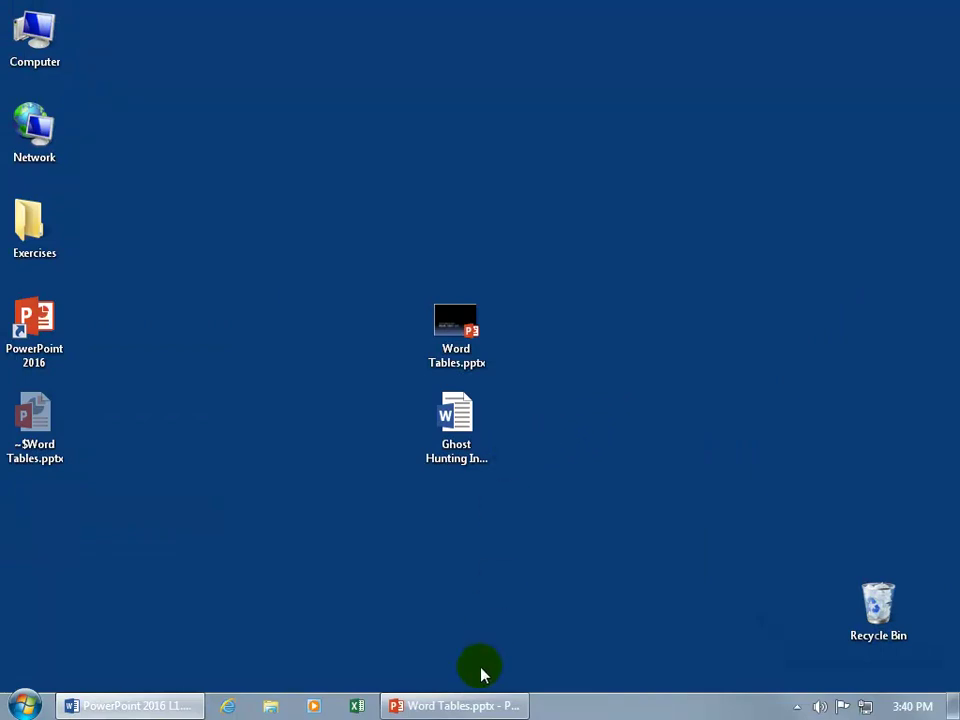
{"action": "left_click", "coordinate": [462, 706]}
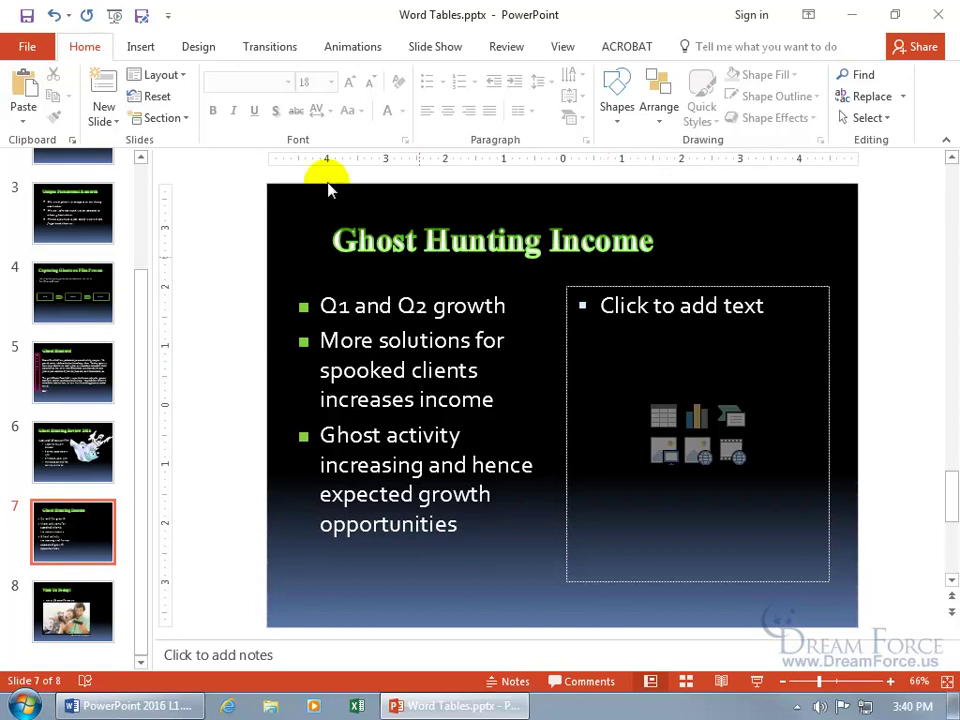
Step: Insert Ghost Hunting Income.docx from the Desktop as an embedded, unlinked object on the Ghost Hunting Income slide
{"action": "left_click", "coordinate": [140, 50]}
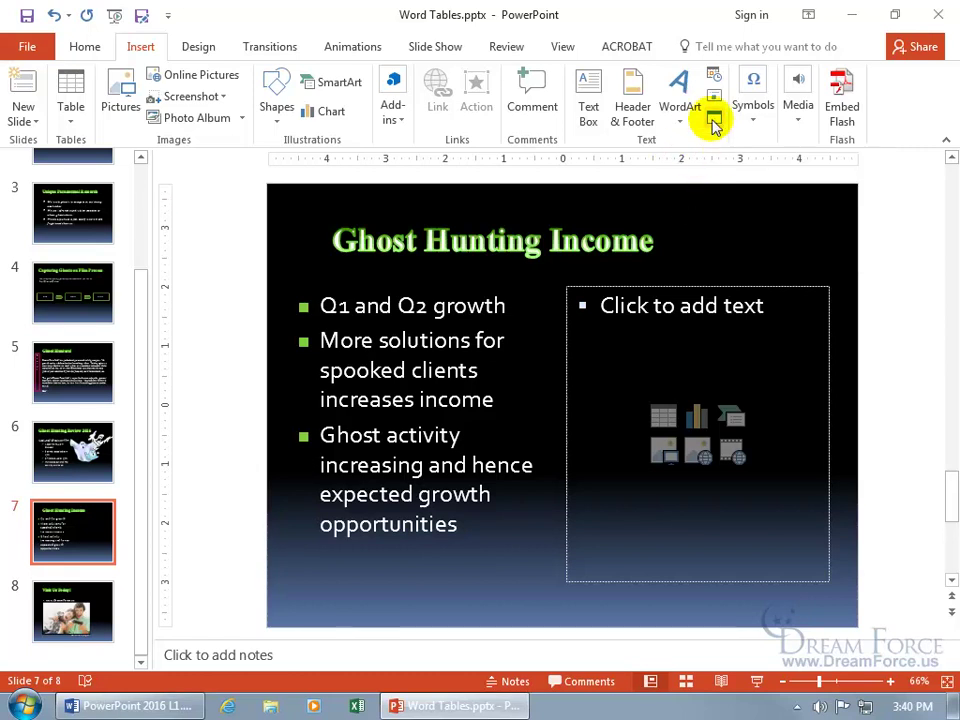
{"action": "left_click", "coordinate": [714, 121]}
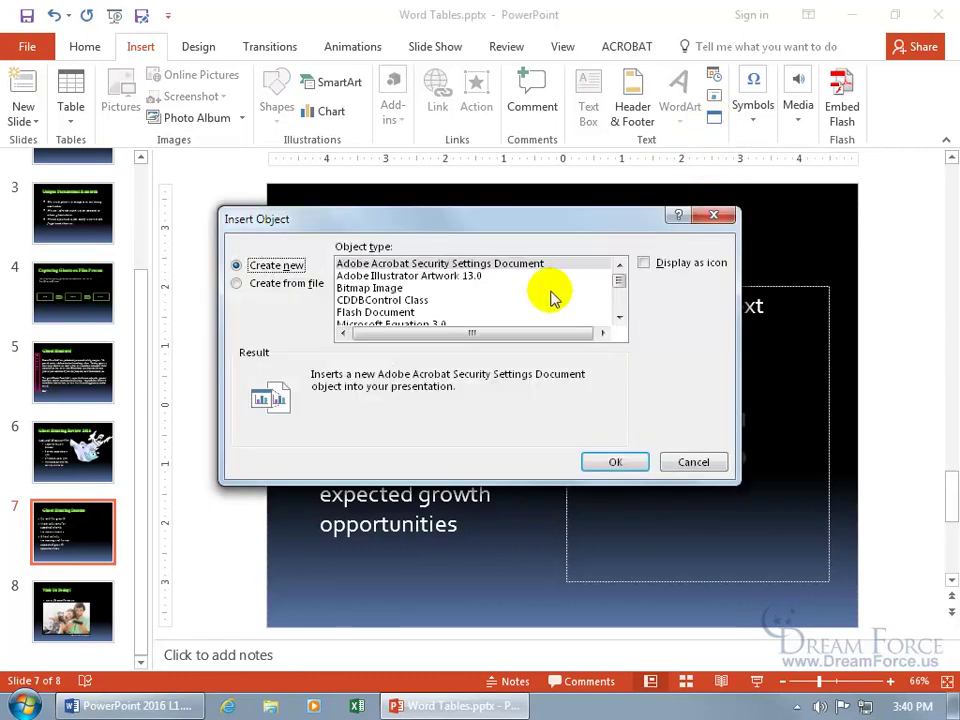
{"action": "left_click", "coordinate": [253, 284]}
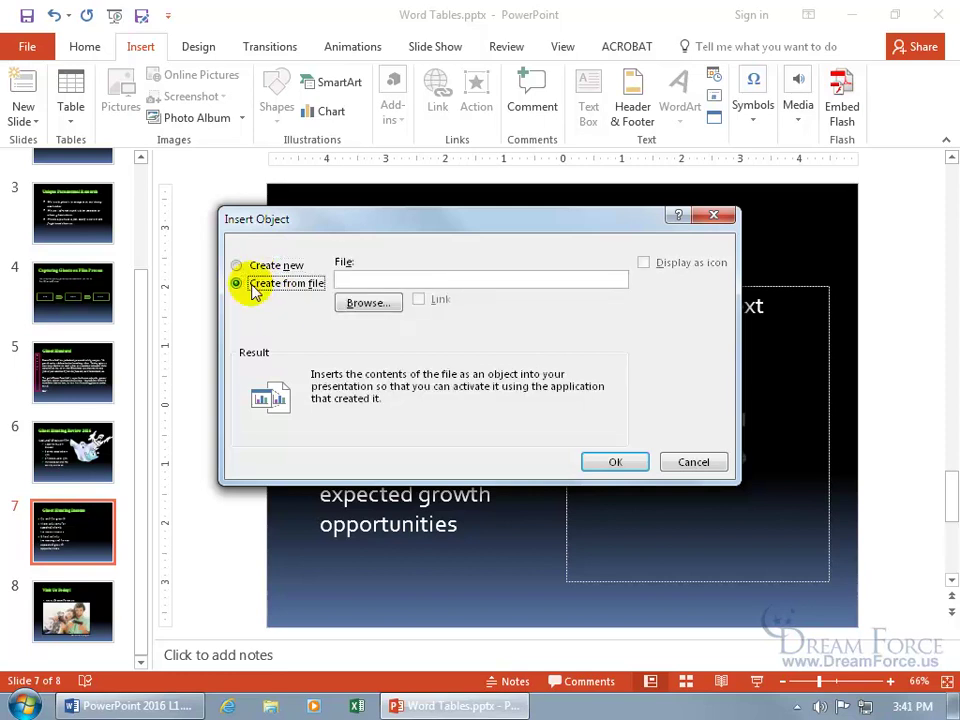
{"action": "left_click", "coordinate": [345, 302]}
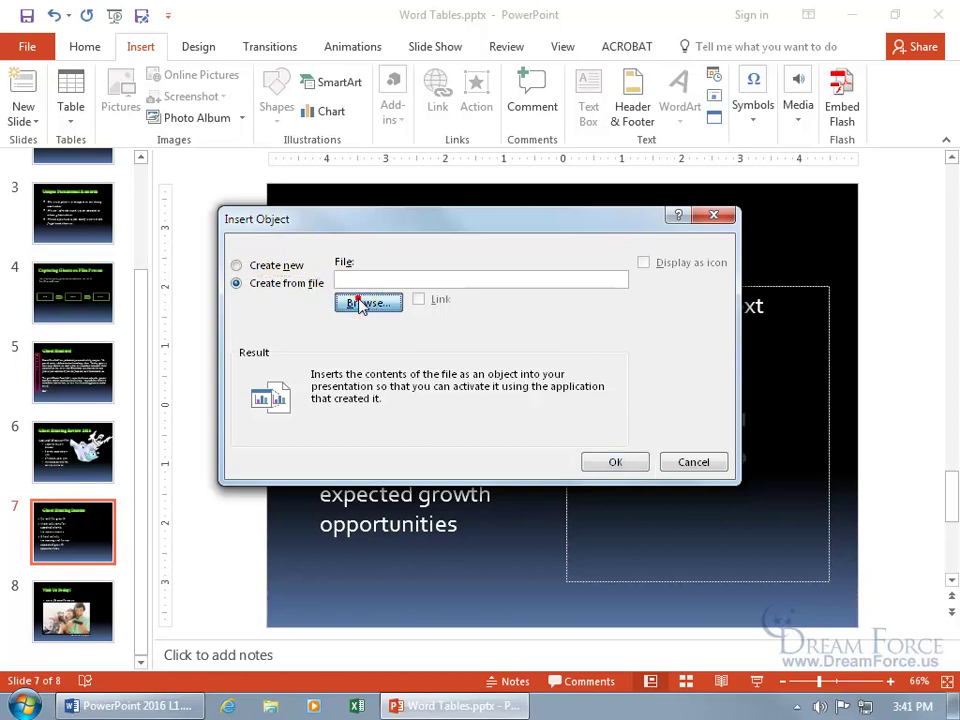
{"action": "left_click", "coordinate": [305, 384]}
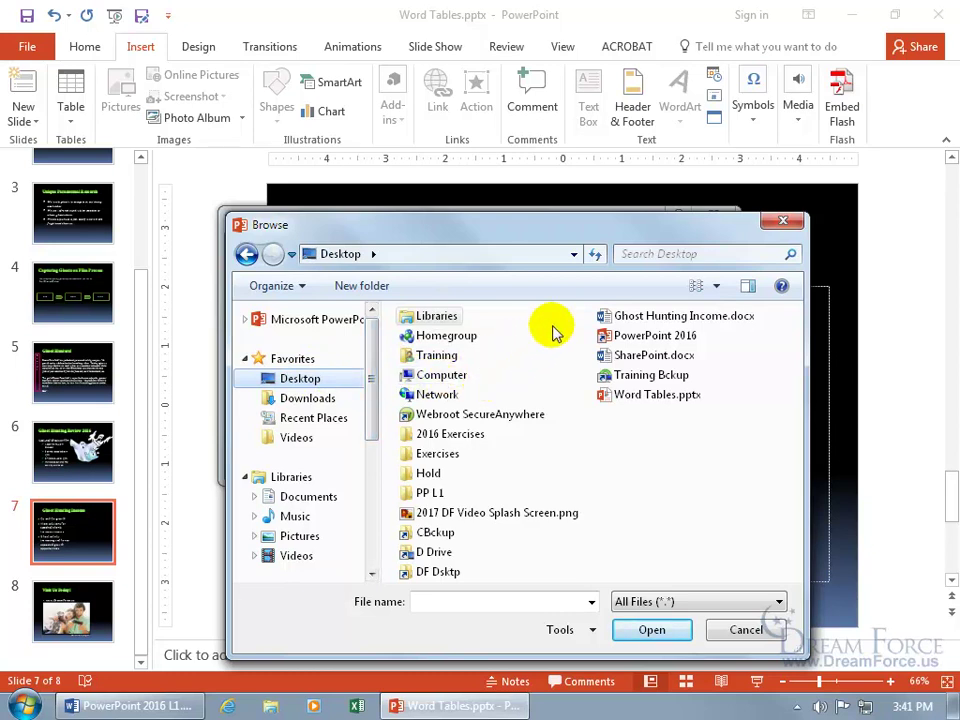
{"action": "double_click", "coordinate": [648, 320]}
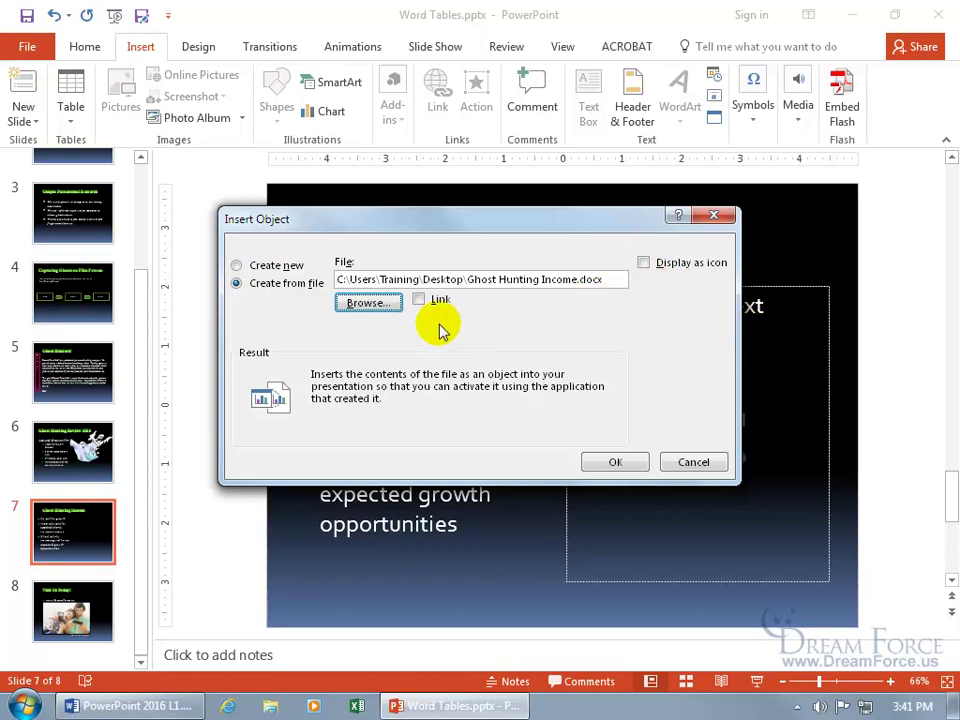
{"action": "left_click", "coordinate": [612, 462]}
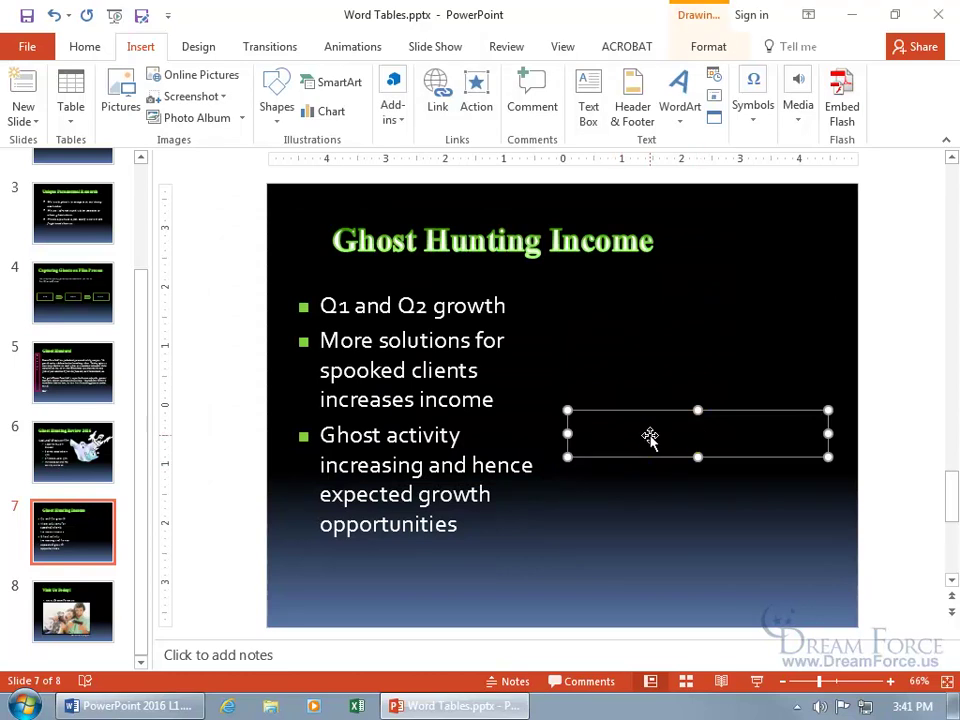
Step: Open the embedded table for editing, enlarge its object frame, and stretch the table to nearly fill the frame
{"action": "double_click", "coordinate": [650, 437]}
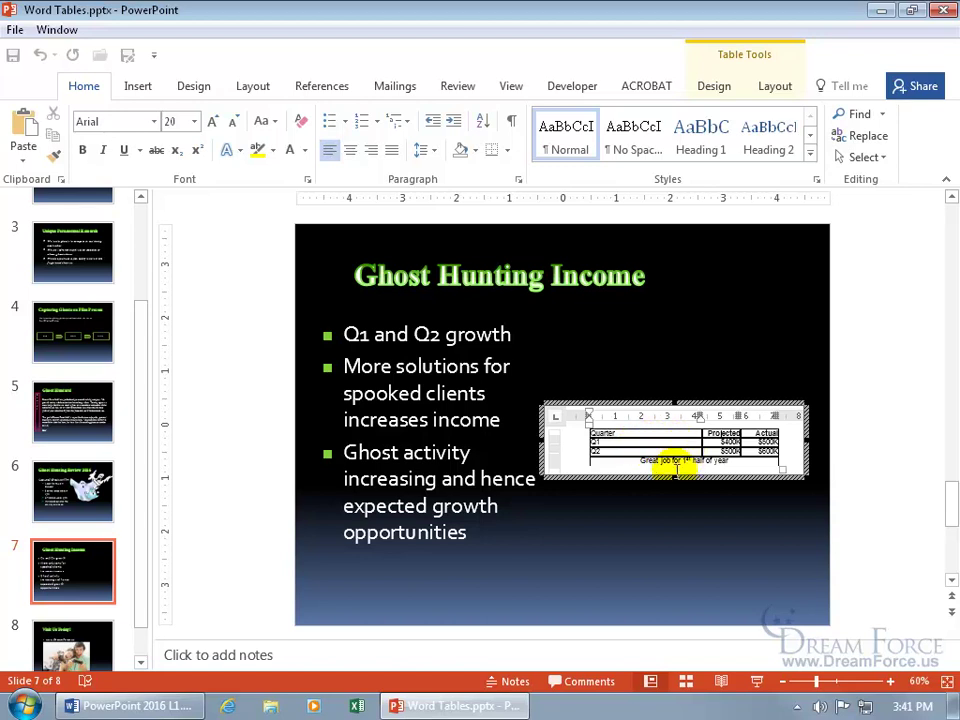
{"action": "left_click_drag", "start_coordinate": [548, 466], "coordinate": [519, 519]}
{"action": "left_click_drag", "start_coordinate": [519, 399], "coordinate": [510, 381]}
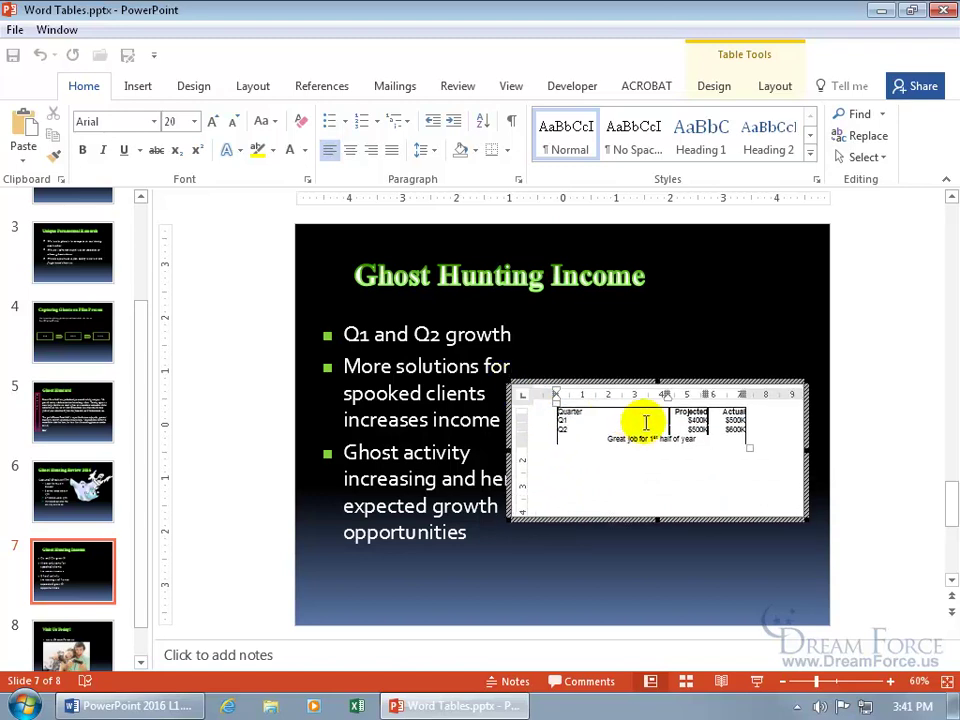
{"action": "left_click", "coordinate": [727, 435]}
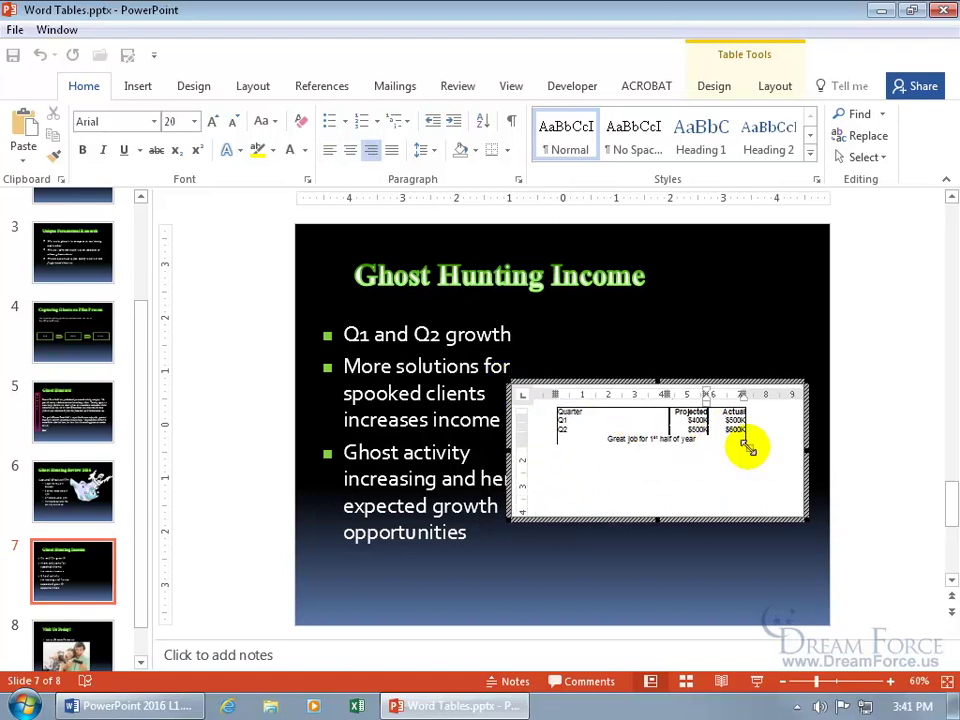
{"action": "left_click_drag", "start_coordinate": [748, 448], "coordinate": [787, 503]}
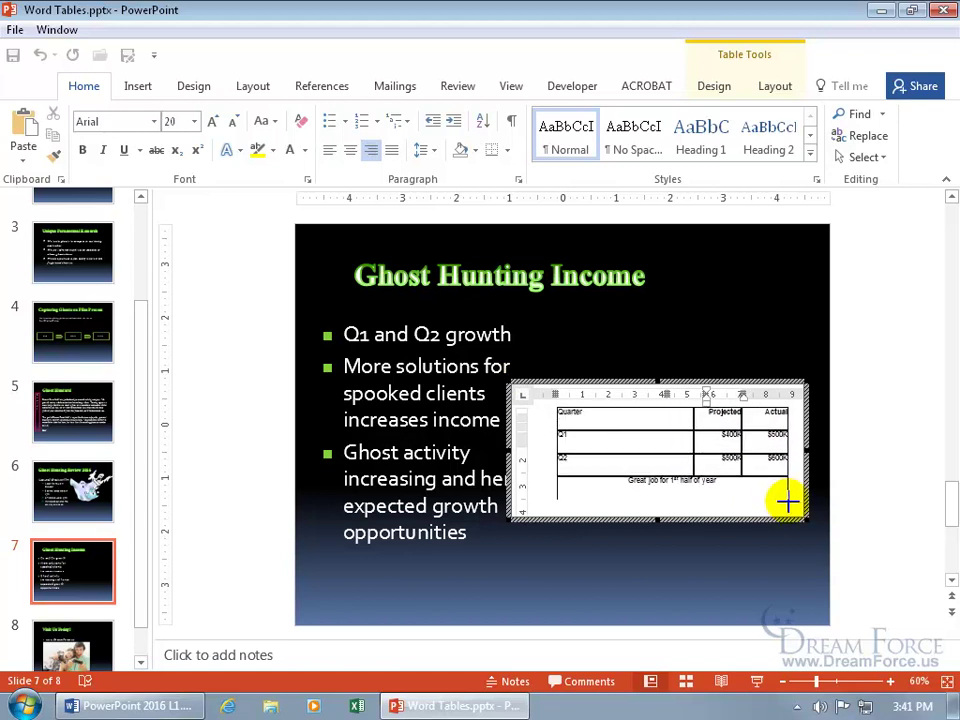
{"action": "left_click", "coordinate": [733, 487]}
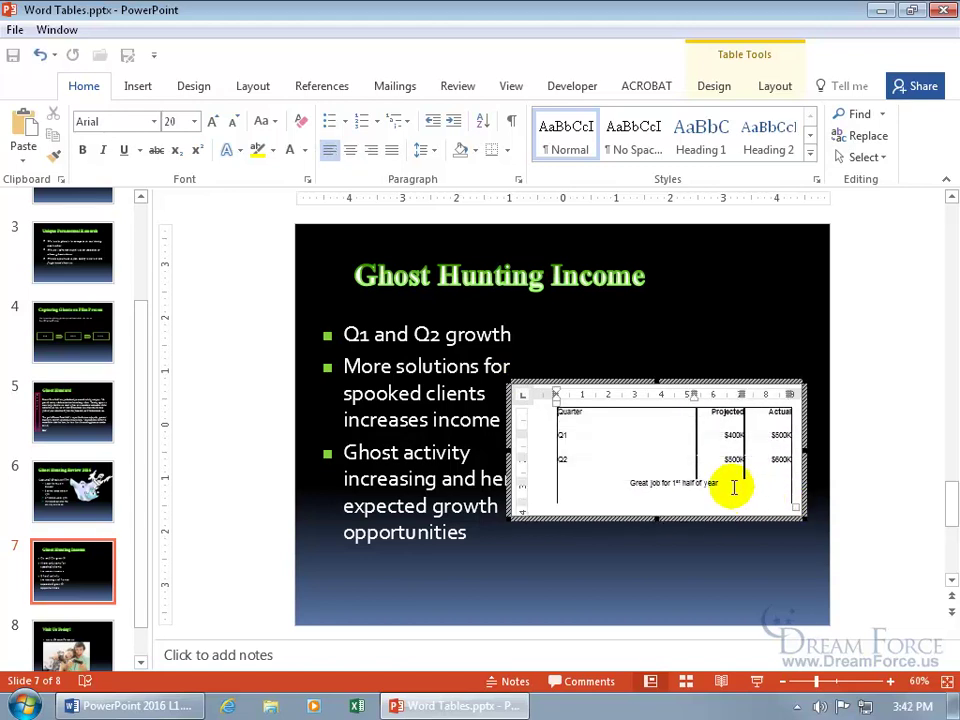
Step: Change the font color of all text in the embedded table to White, Background 1
{"action": "left_click_drag", "start_coordinate": [739, 484], "coordinate": [594, 420]}
{"action": "left_click", "coordinate": [621, 421]}
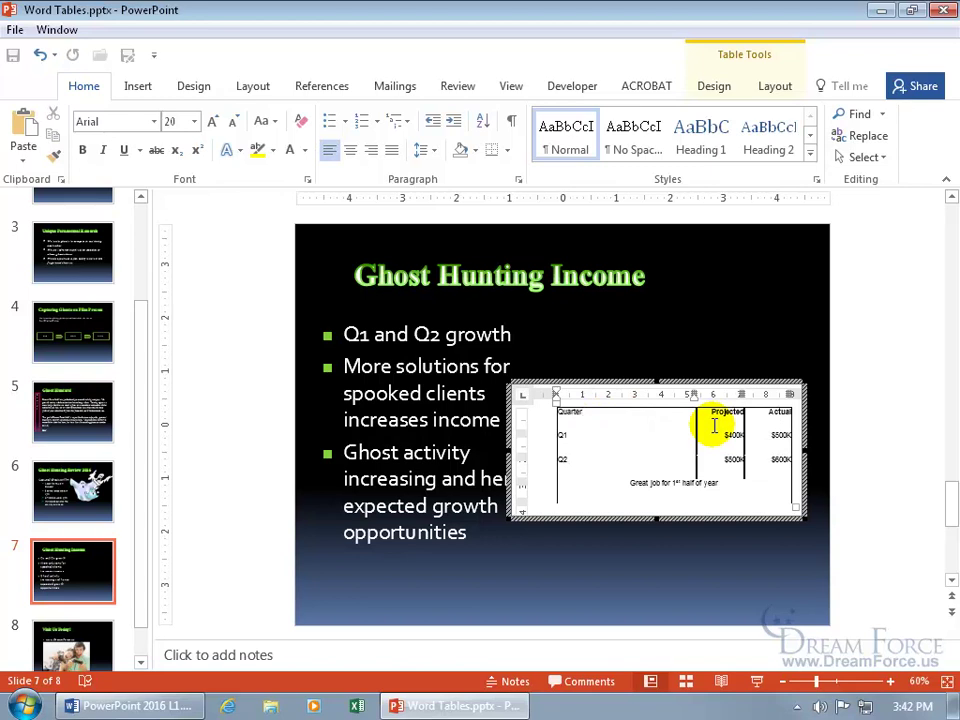
{"action": "key", "text": "ctrl+a"}
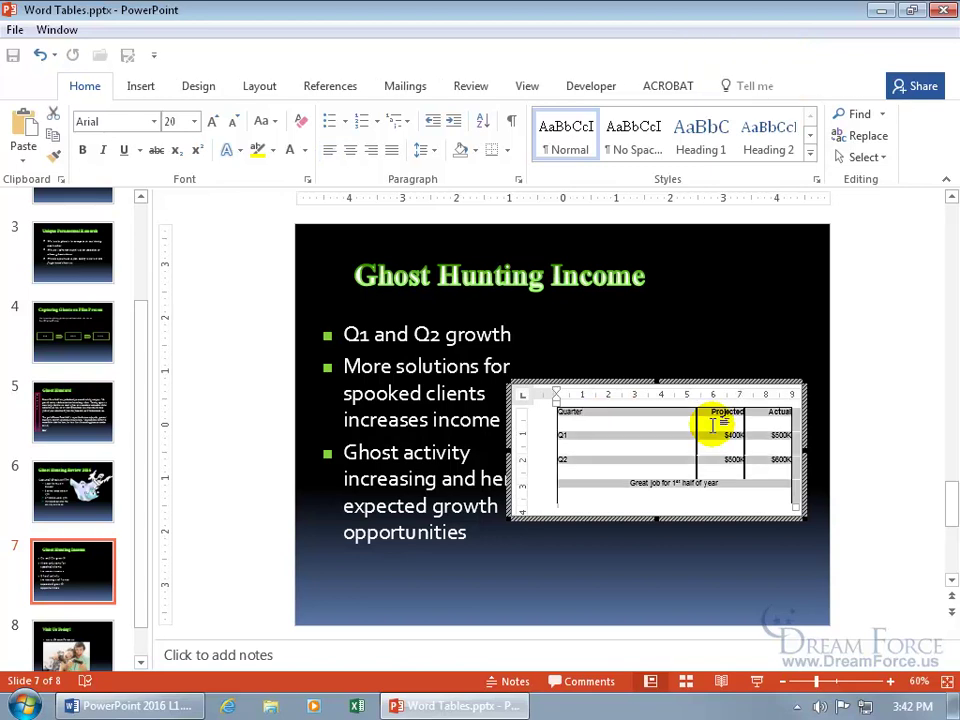
{"action": "right_click", "coordinate": [666, 443]}
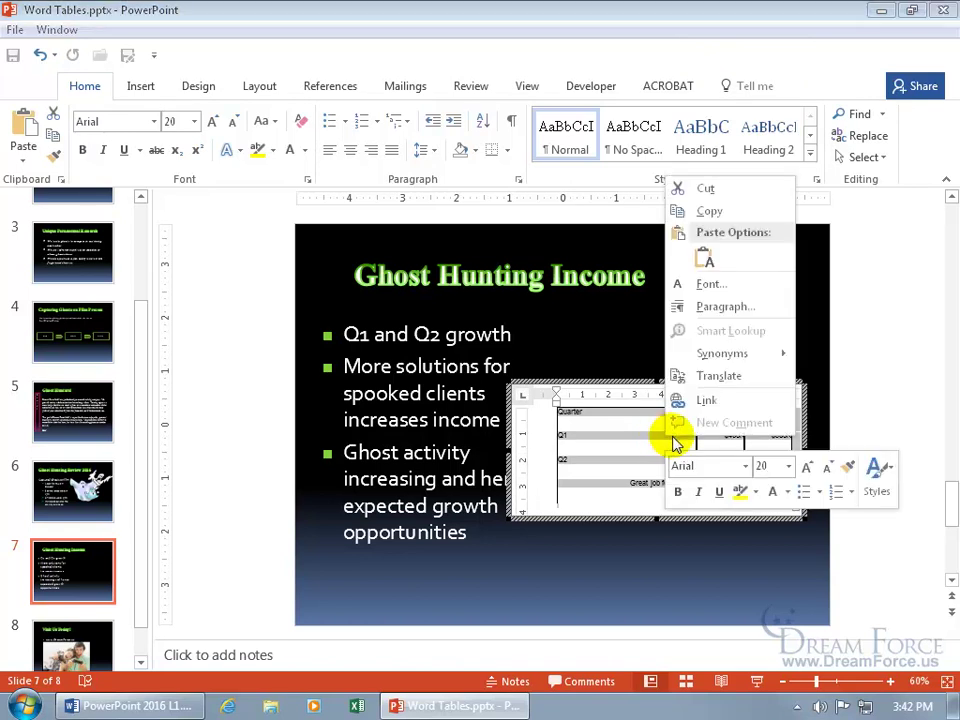
{"action": "left_click", "coordinate": [787, 492]}
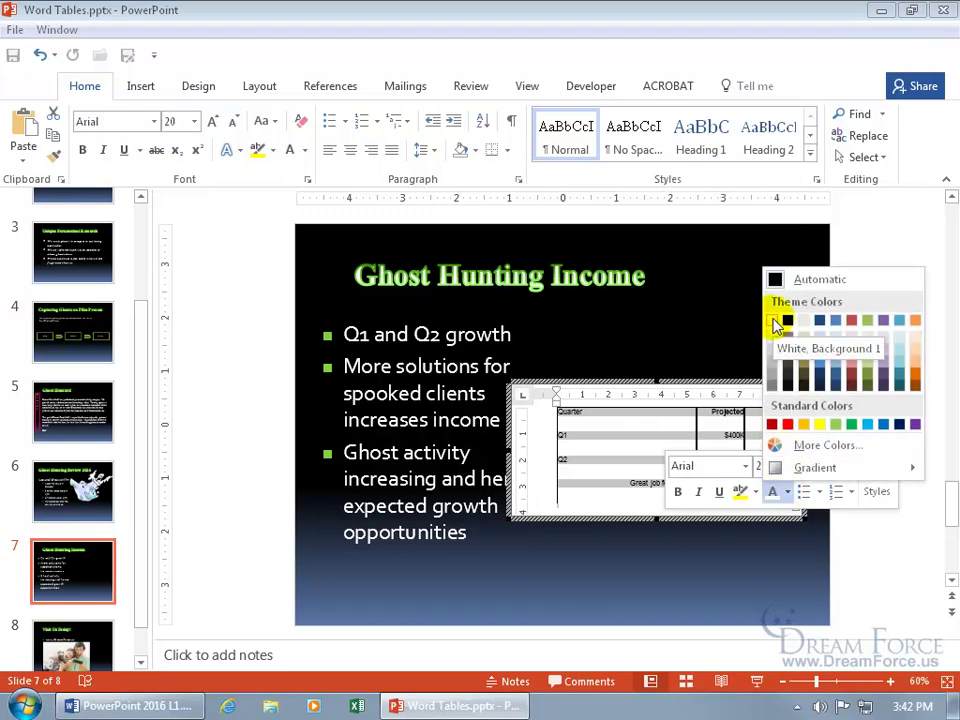
{"action": "left_click", "coordinate": [774, 320]}
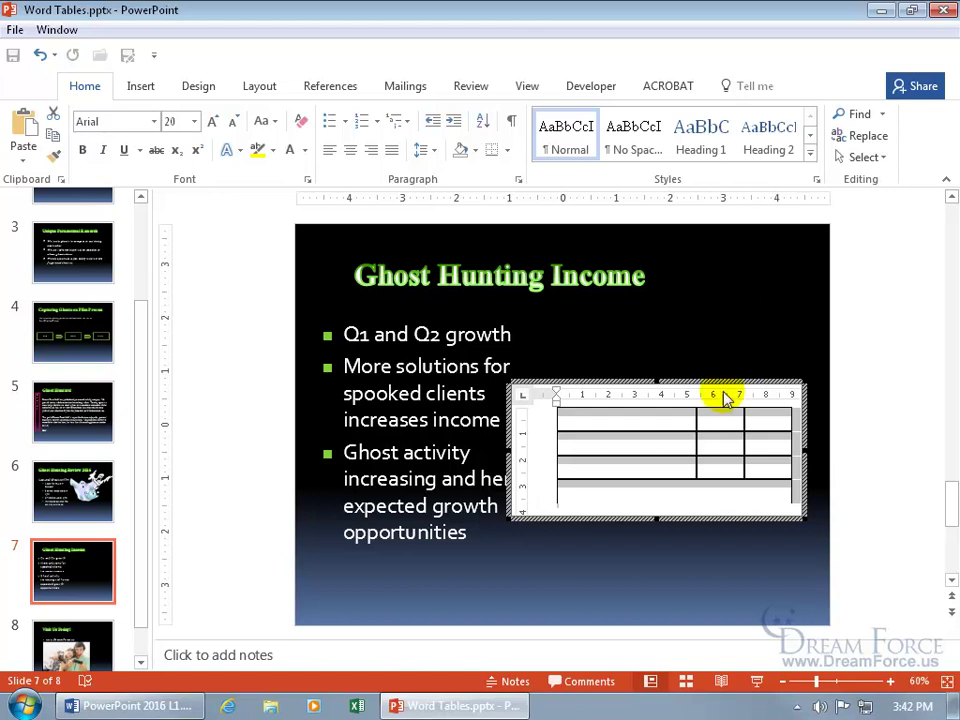
Step: Set the font size of all the embedded table's text to 36 and finish editing the object
{"action": "right_click", "coordinate": [681, 482]}
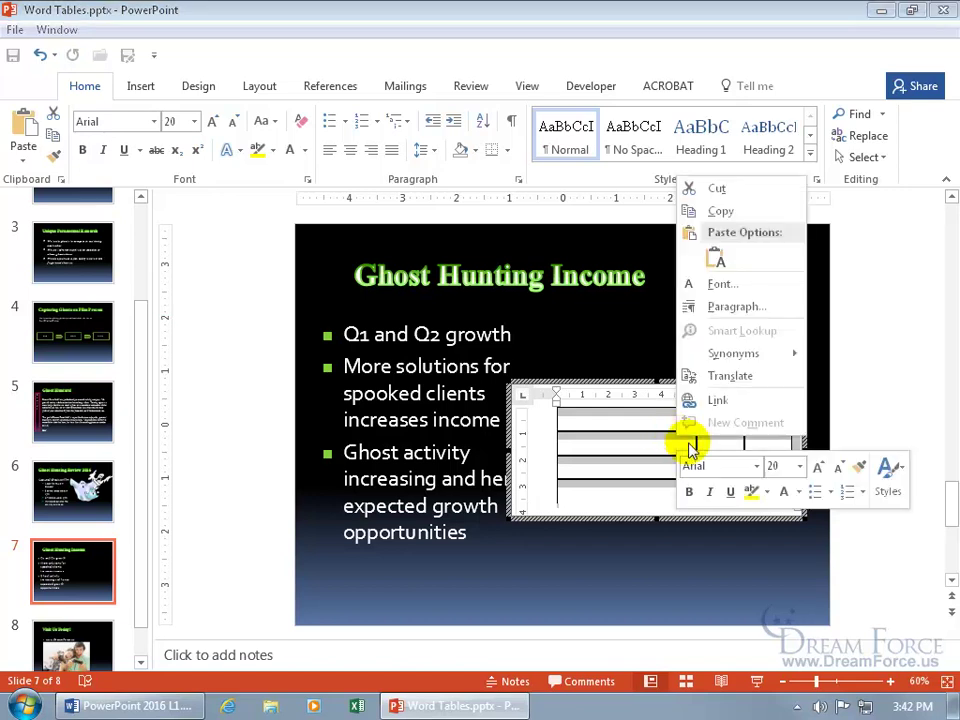
{"action": "left_click", "coordinate": [800, 467]}
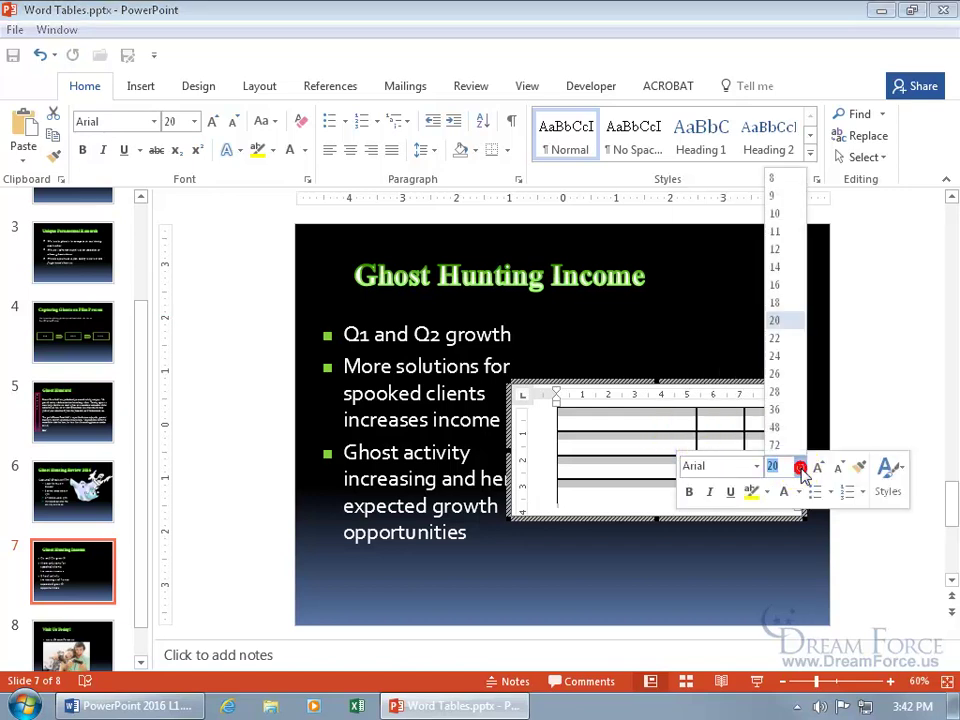
{"action": "left_click", "coordinate": [790, 409]}
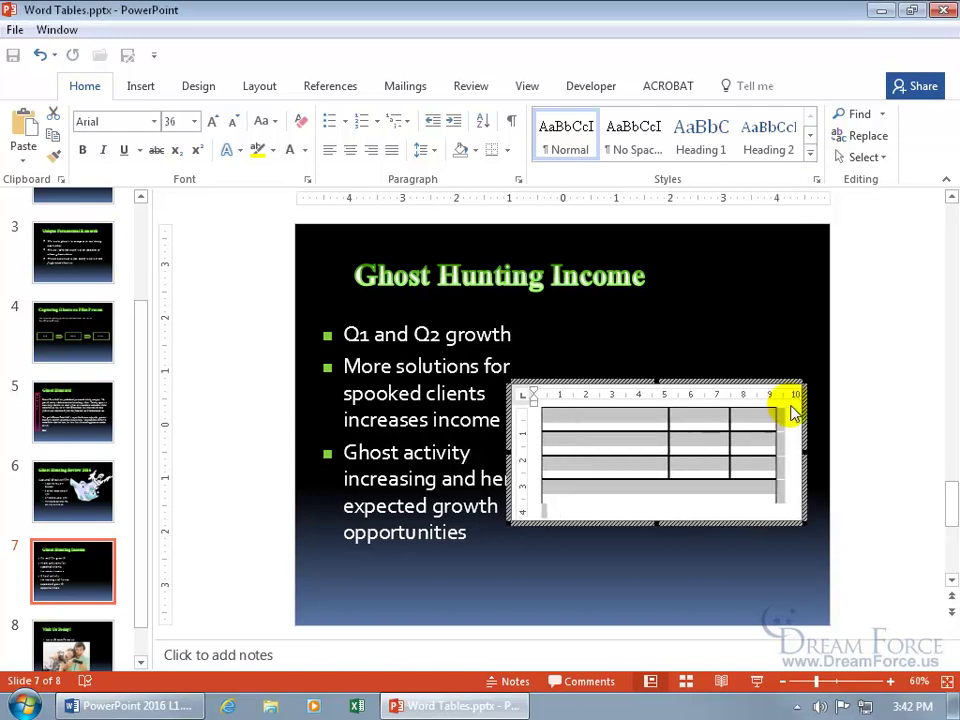
{"action": "left_click", "coordinate": [729, 575]}
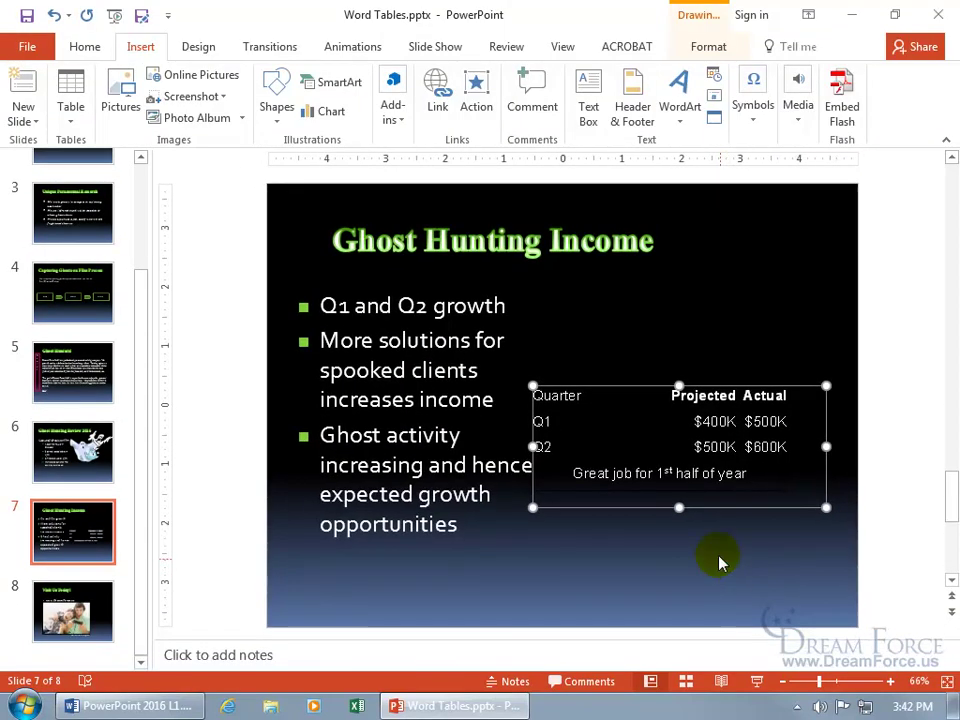
{"action": "left_click", "coordinate": [715, 325]}
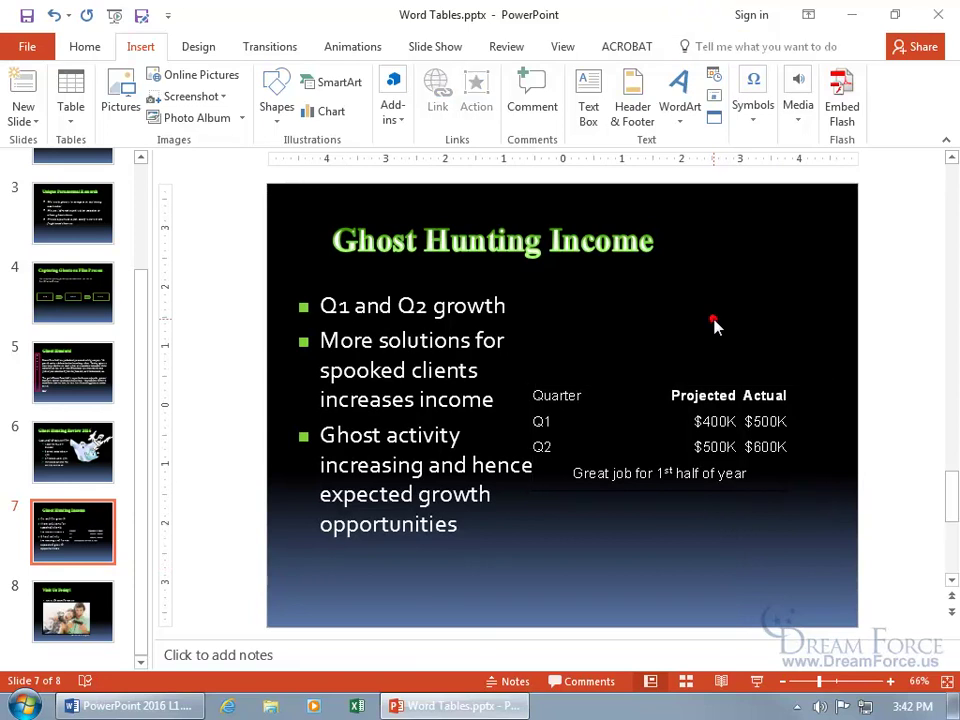
Step: Move the embedded table slightly up and right, clear of the bullet text, and delete it from the slide
{"action": "left_click", "coordinate": [707, 393]}
{"action": "left_click_drag", "start_coordinate": [707, 393], "coordinate": [728, 344]}
{"action": "left_click", "coordinate": [732, 480]}
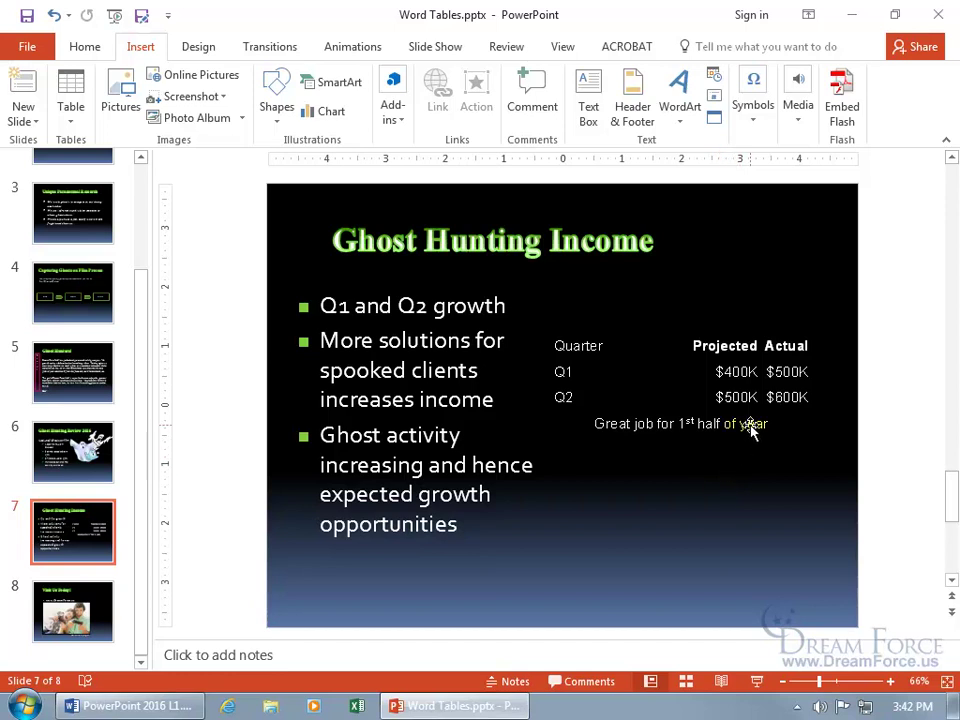
{"action": "left_click", "coordinate": [750, 395]}
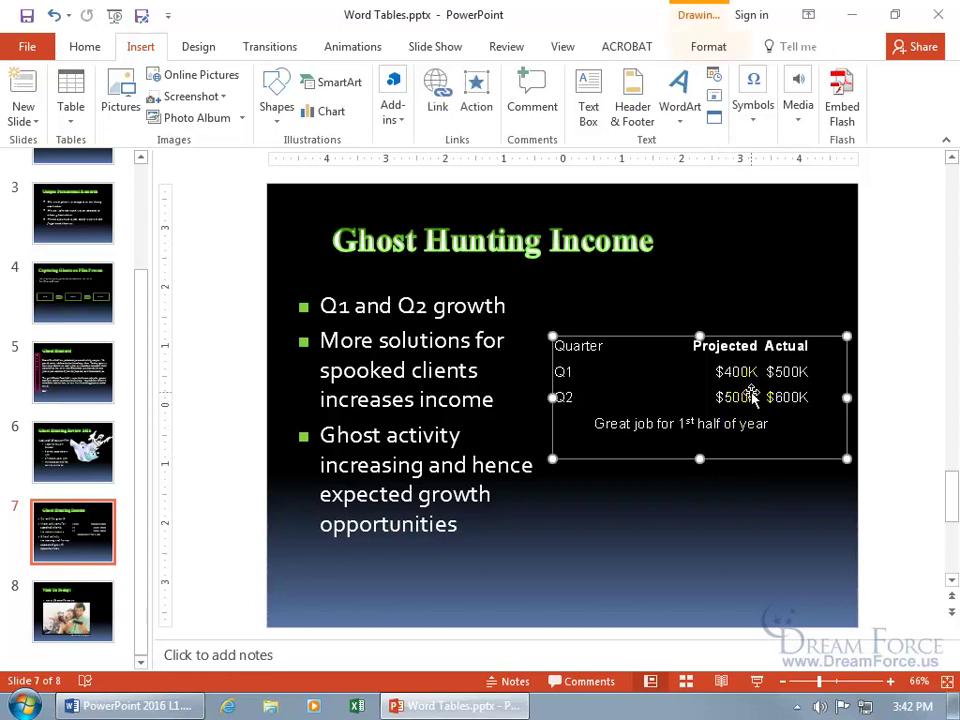
{"action": "key", "text": "Delete"}
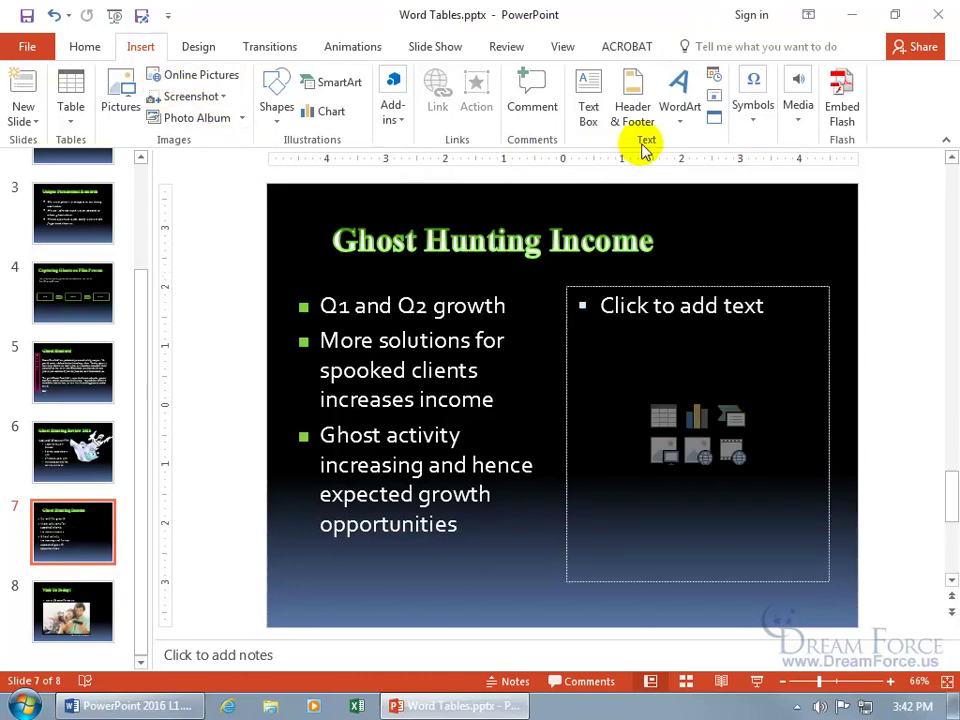
Step: Insert Ghost Hunting Income.docx from the Desktop on the slide as an object linked to the source file
{"action": "left_click", "coordinate": [712, 119]}
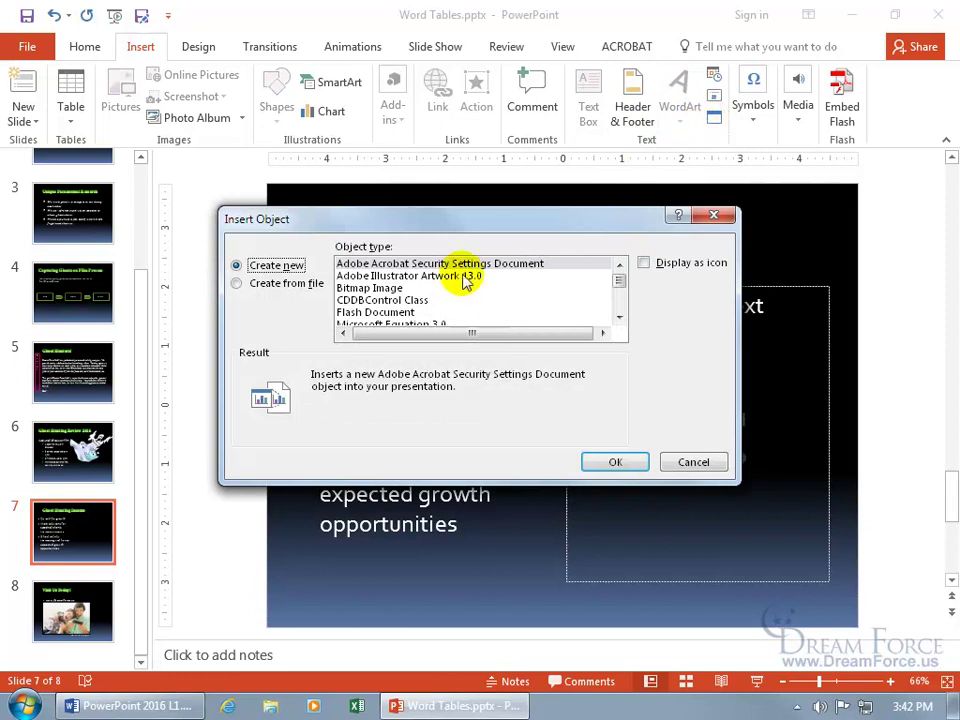
{"action": "left_click", "coordinate": [290, 283]}
{"action": "left_click", "coordinate": [366, 304]}
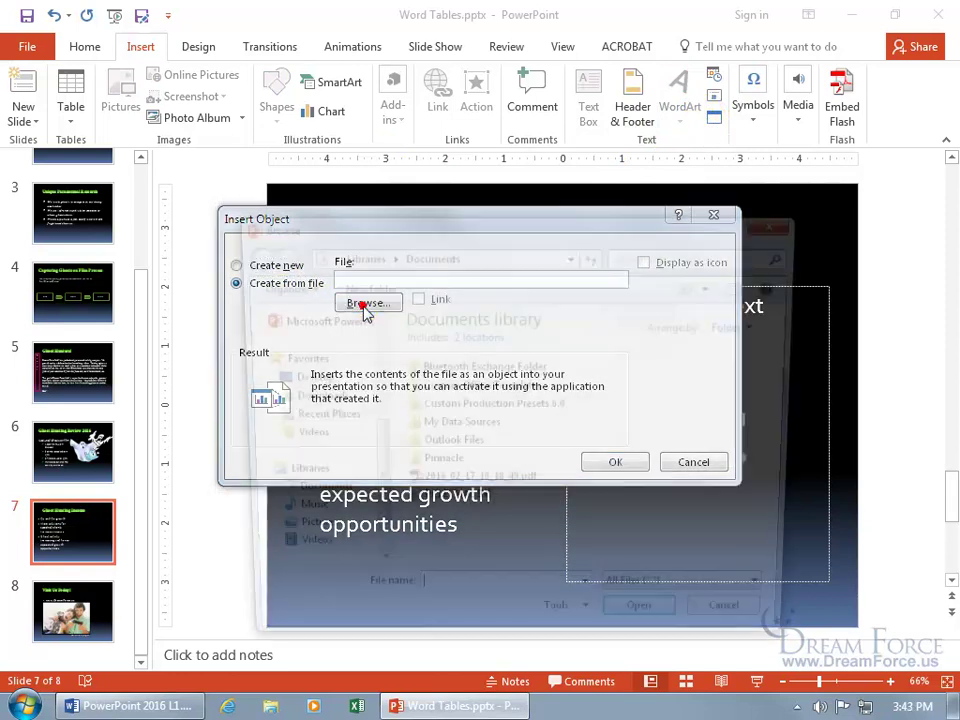
{"action": "left_click", "coordinate": [296, 378]}
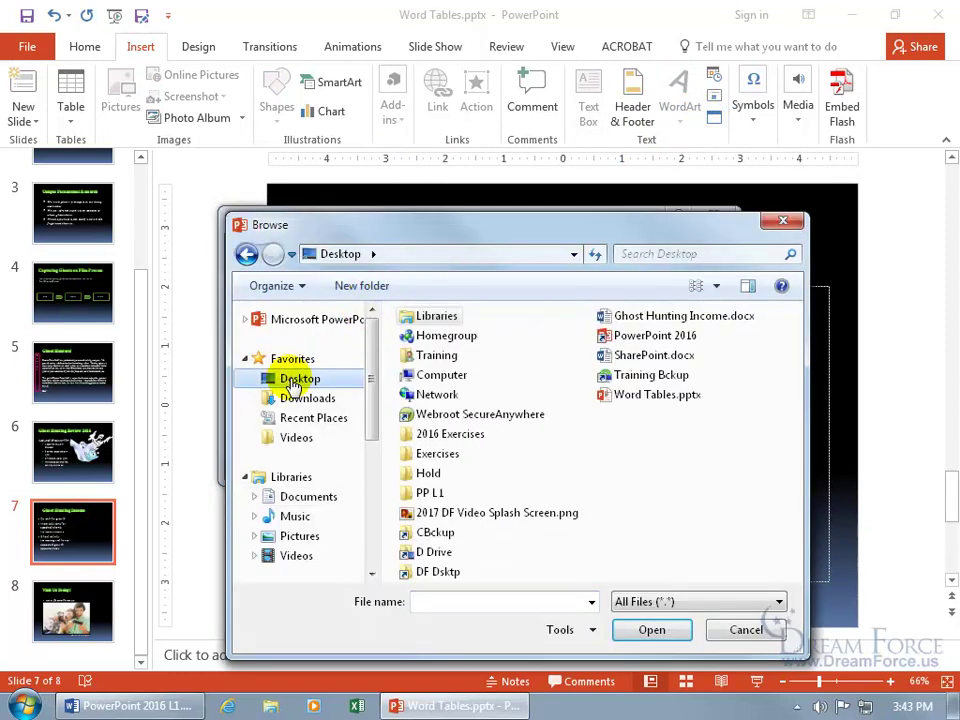
{"action": "double_click", "coordinate": [650, 320]}
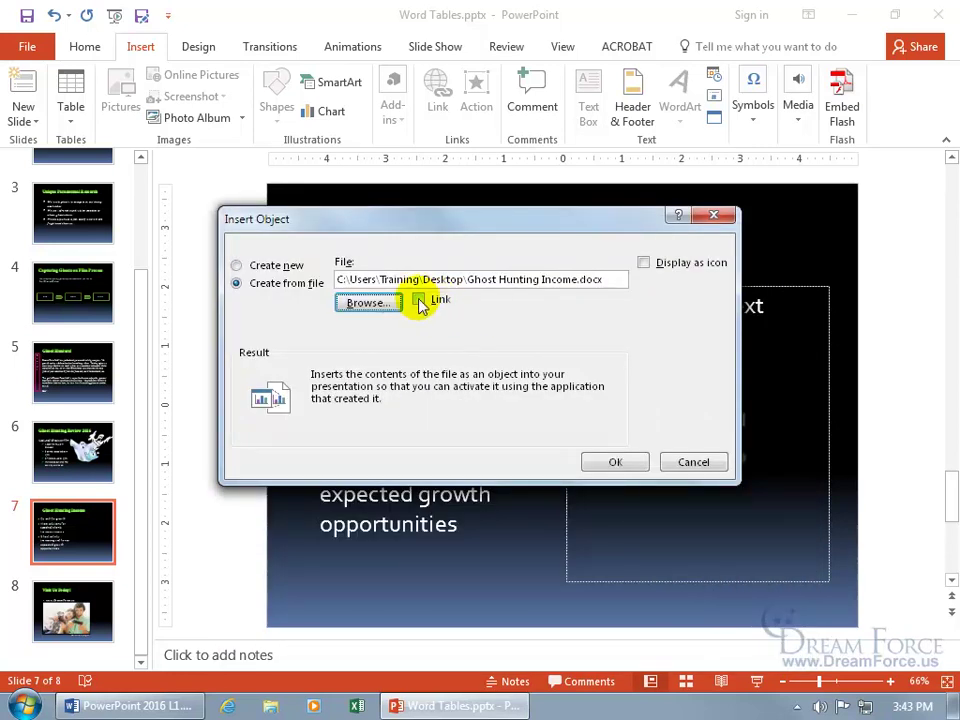
{"action": "left_click", "coordinate": [419, 301]}
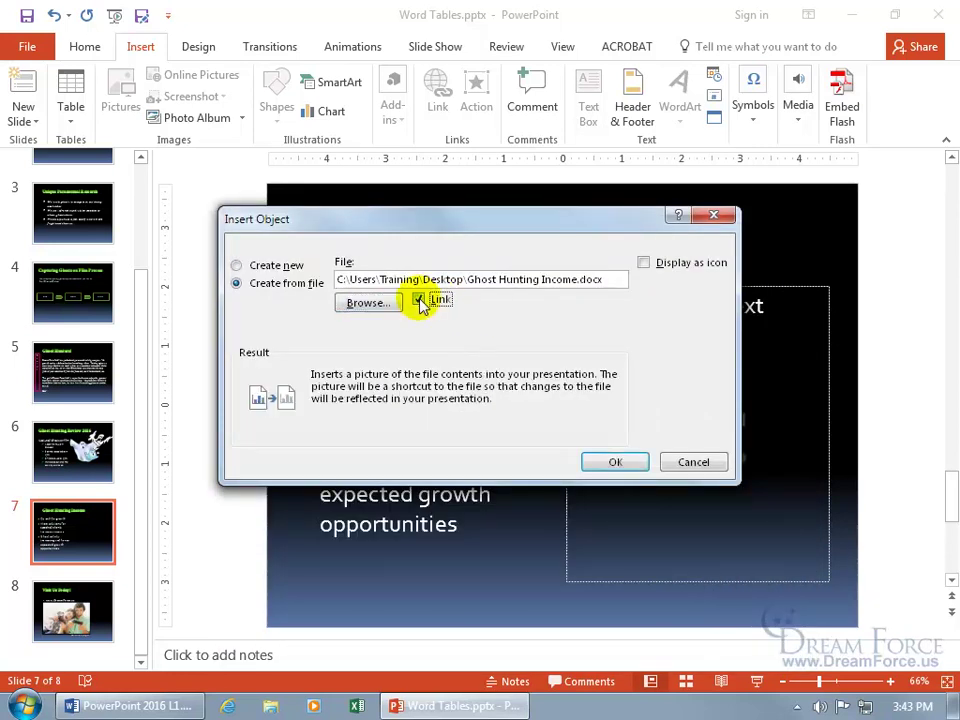
{"action": "left_click", "coordinate": [613, 466]}
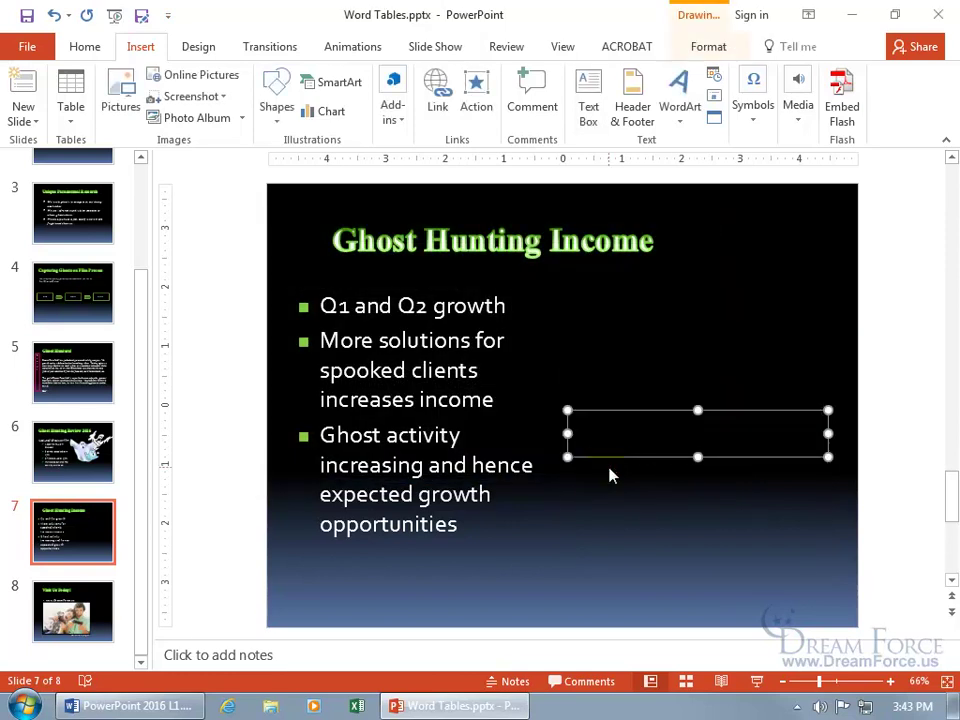
Step: Open the linked table's source document in Word and set the font color of all its text to white
{"action": "double_click", "coordinate": [667, 438]}
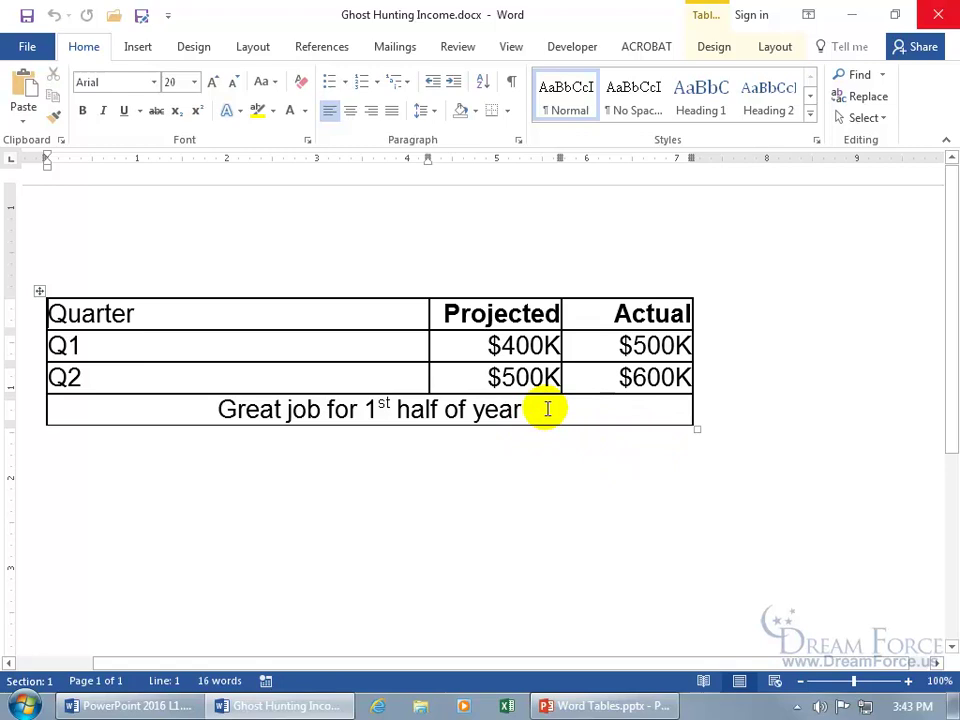
{"action": "mouse_move", "coordinate": [551, 411]}
{"action": "left_mouse_down"}
{"action": "mouse_move", "coordinate": [221, 317]}
{"action": "mouse_move", "coordinate": [111, 306]}
{"action": "left_mouse_up"}
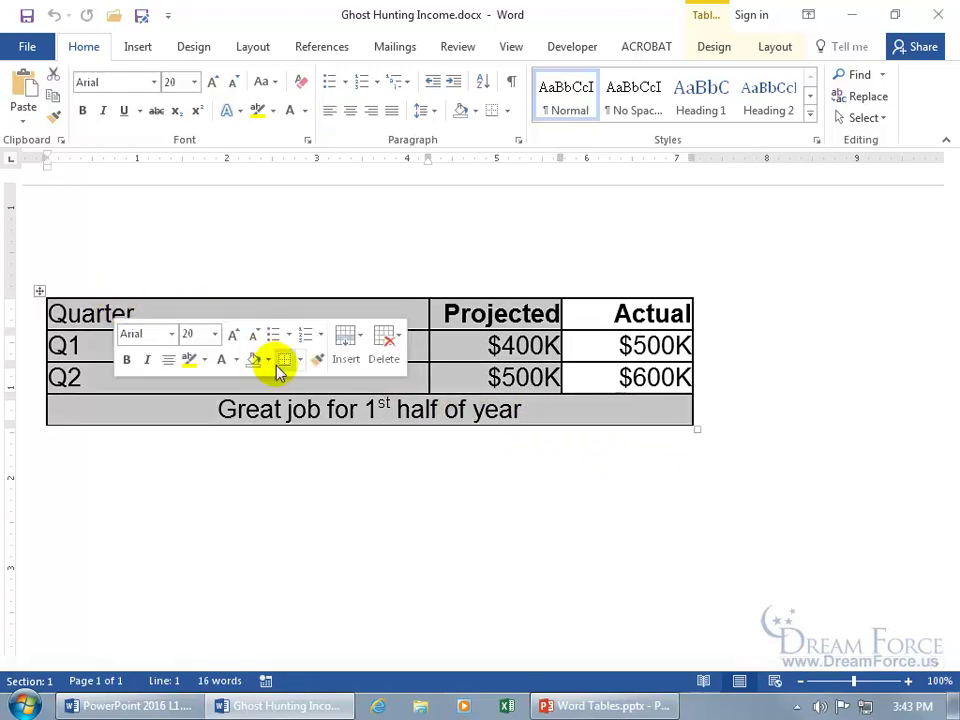
{"action": "key", "text": "ctrl+a"}
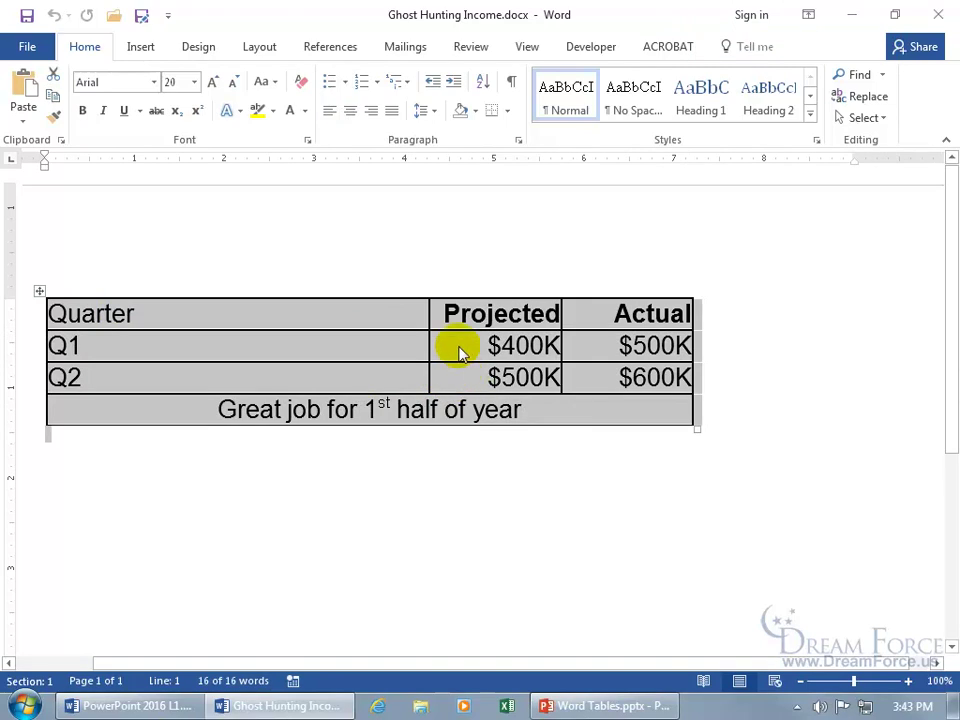
{"action": "right_click", "coordinate": [459, 350]}
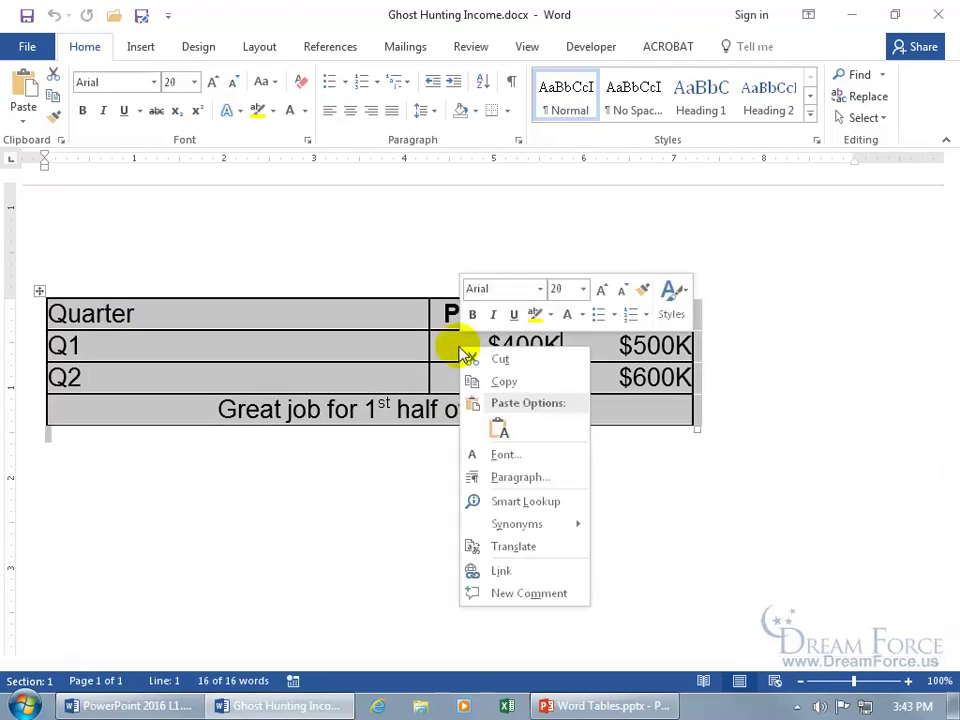
{"action": "left_click", "coordinate": [577, 322]}
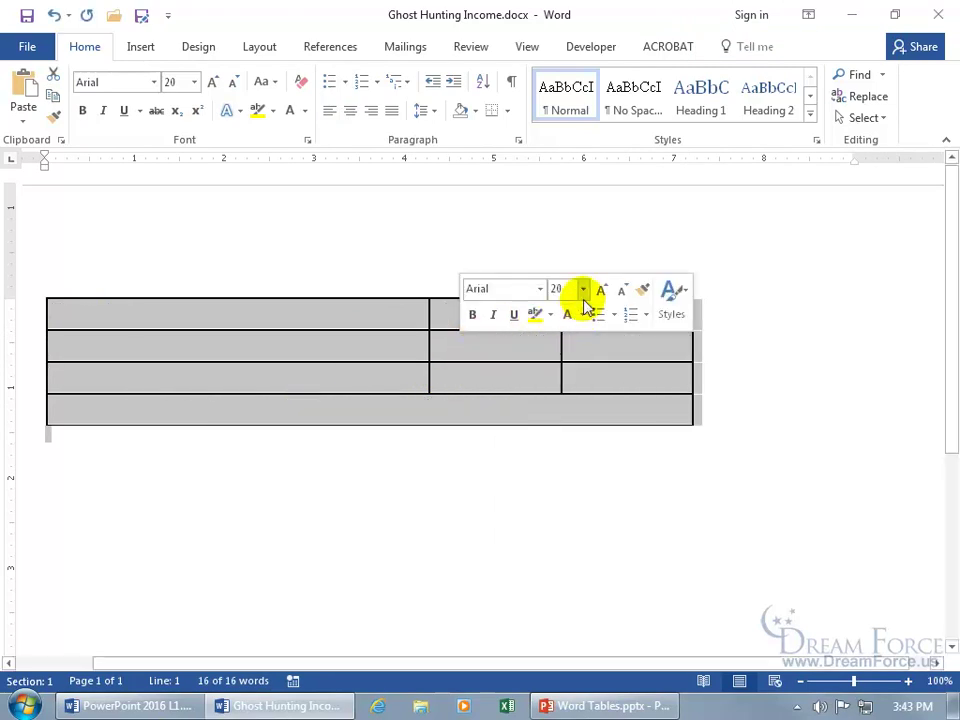
Step: Set the font size of all text in the source document to 36, then save and close the document
{"action": "left_click", "coordinate": [583, 289]}
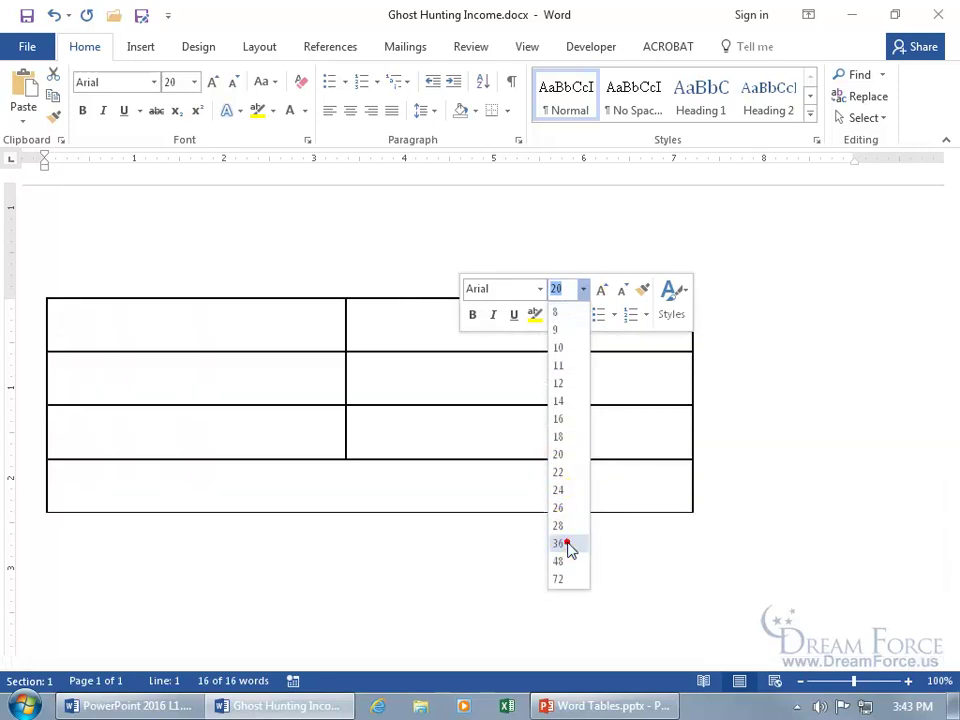
{"action": "left_click", "coordinate": [565, 545]}
{"action": "left_click", "coordinate": [26, 16]}
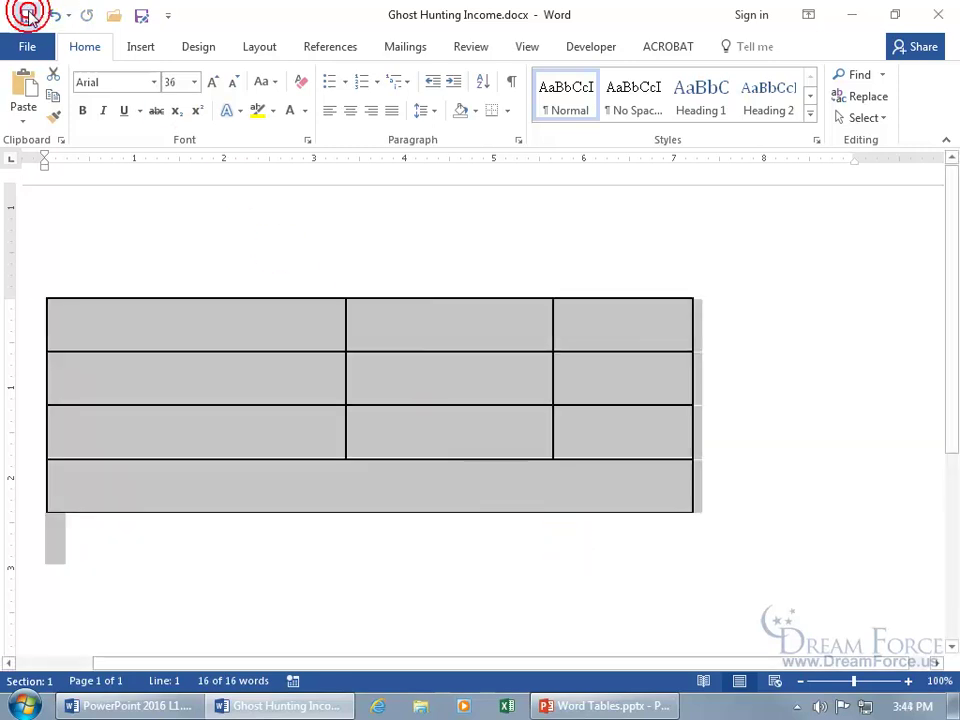
{"action": "left_click", "coordinate": [935, 18]}
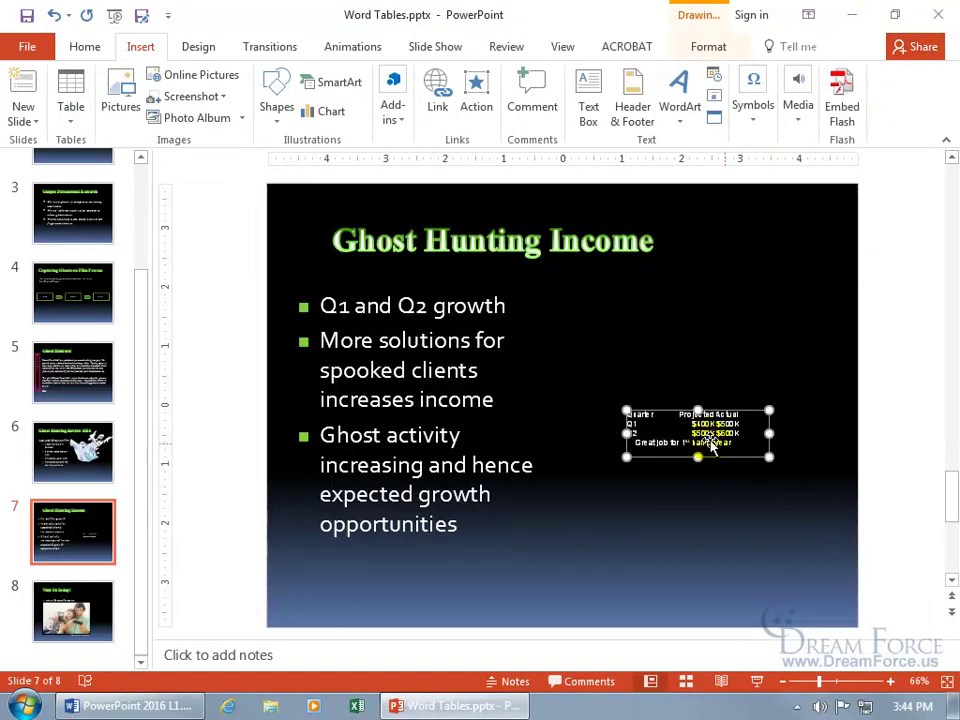
Step: Enlarge the linked table on the slide and move it up beside the bullet text
{"action": "left_click_drag", "start_coordinate": [768, 456], "coordinate": [799, 489]}
{"action": "left_click_drag", "start_coordinate": [628, 490], "coordinate": [567, 508]}
{"action": "left_click_drag", "start_coordinate": [692, 446], "coordinate": [673, 388]}
{"action": "left_click", "coordinate": [684, 512]}
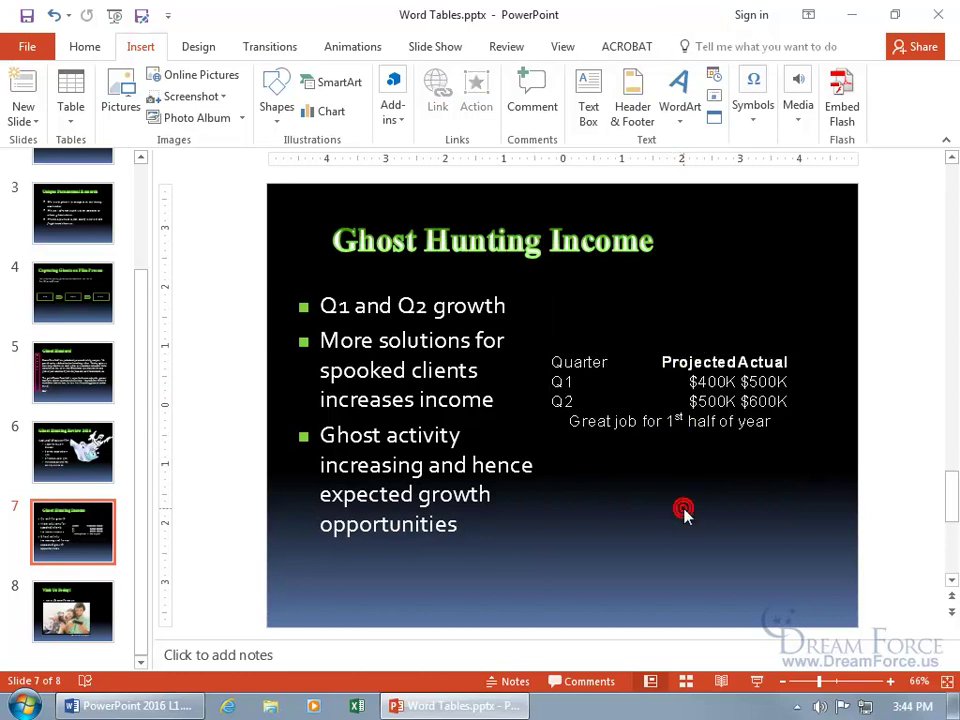
Step: Delete the linked table and embed Ghost Hunting Income.docx from the Desktop in its place, unlinked and displayed as the default Word icon
{"action": "left_click", "coordinate": [691, 400]}
{"action": "key", "text": "Delete"}
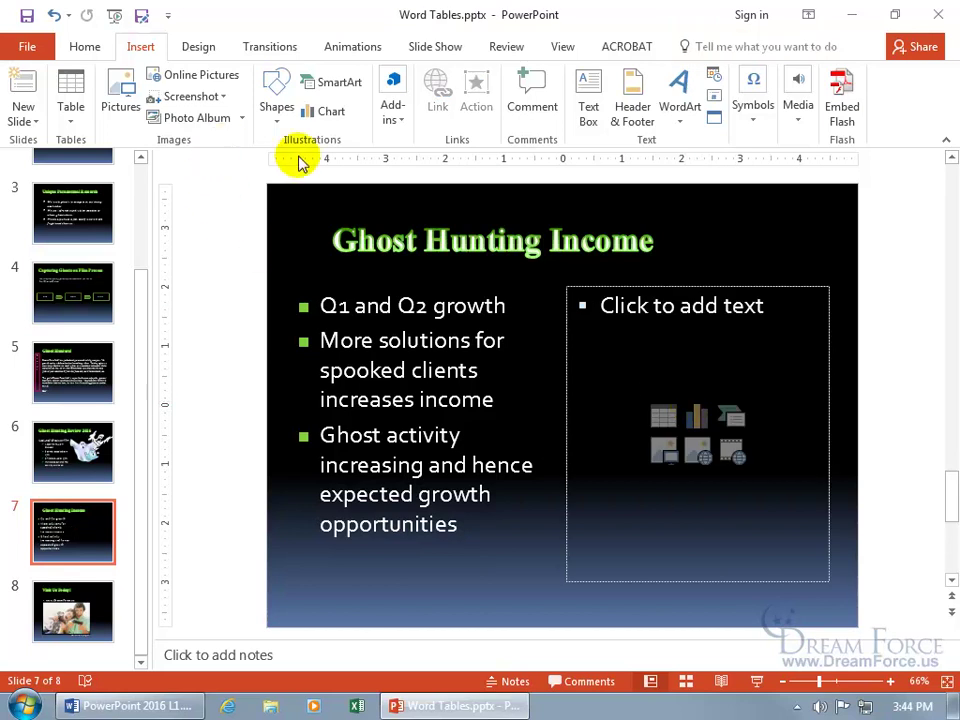
{"action": "left_click", "coordinate": [714, 119]}
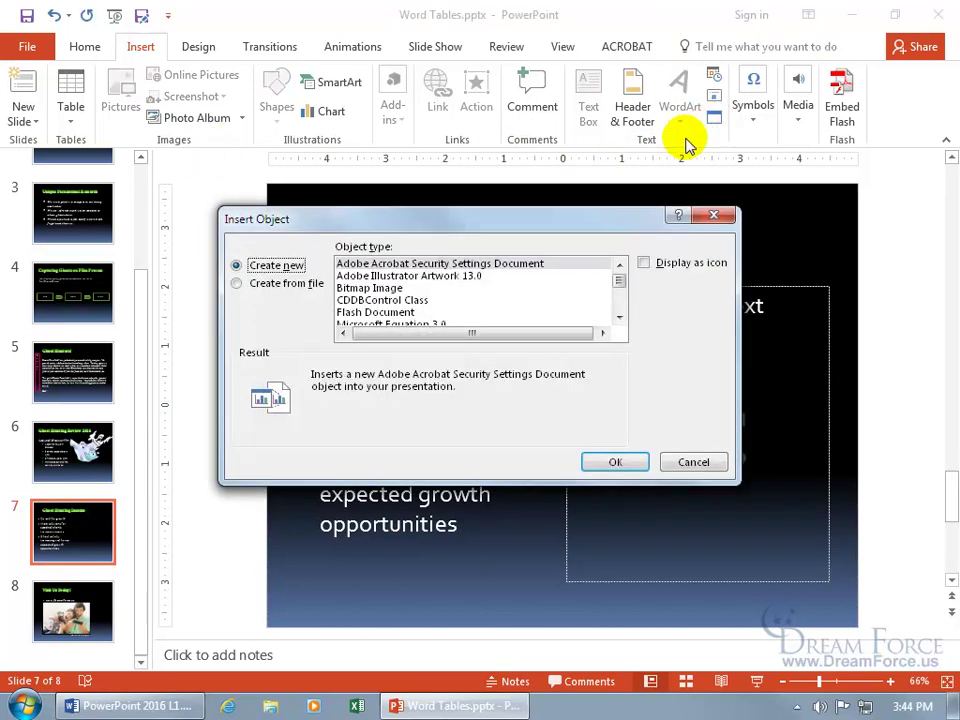
{"action": "left_click", "coordinate": [258, 284]}
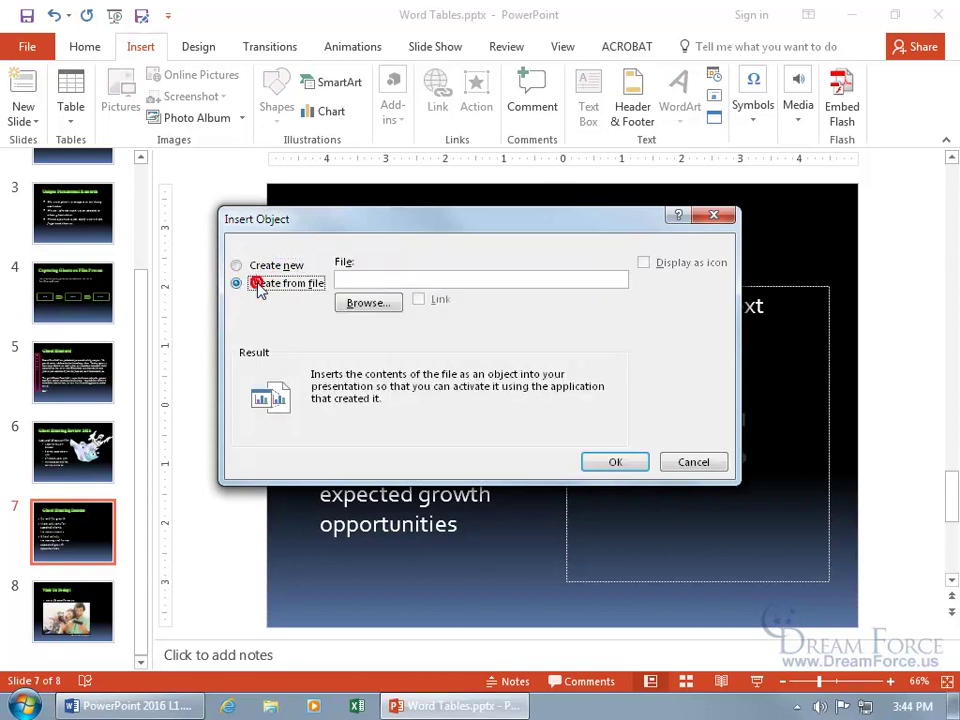
{"action": "left_click", "coordinate": [358, 301]}
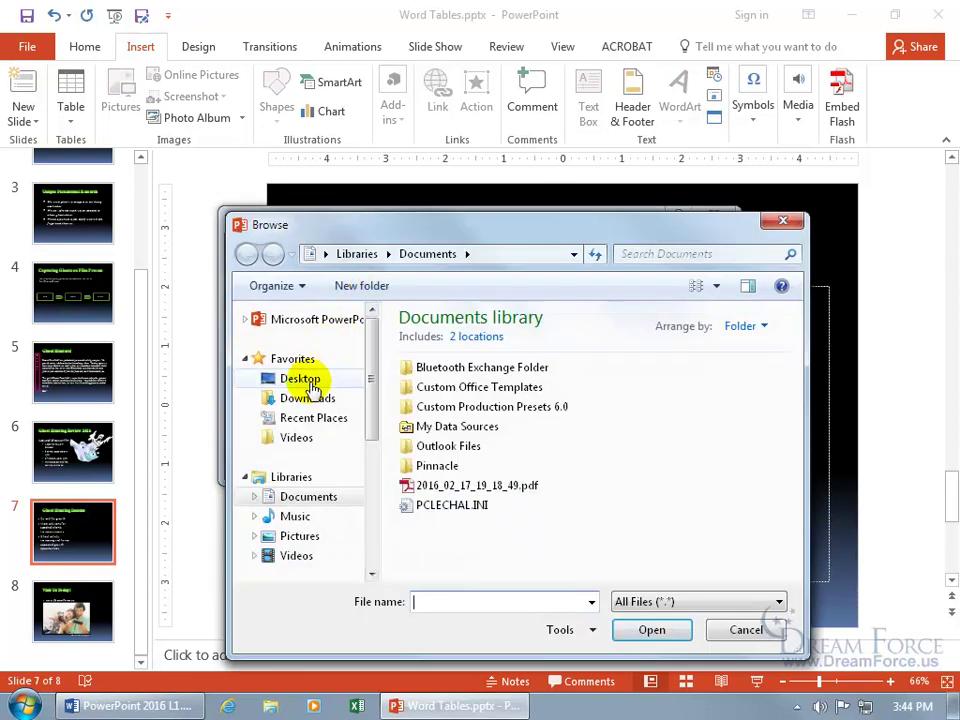
{"action": "left_click", "coordinate": [304, 380]}
{"action": "double_click", "coordinate": [660, 316]}
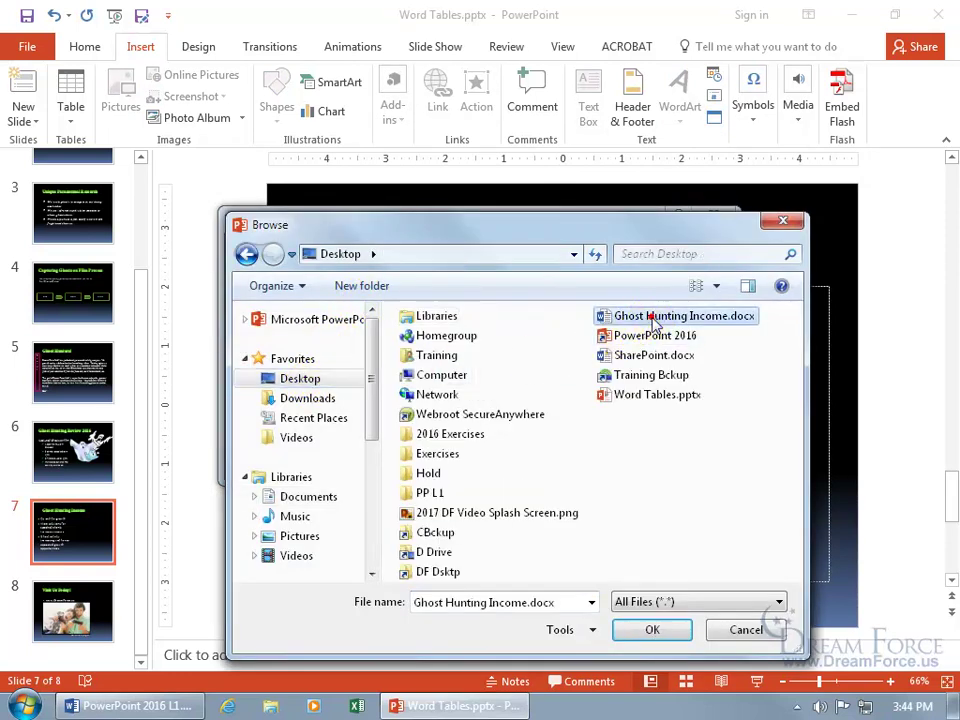
{"action": "left_click", "coordinate": [643, 264]}
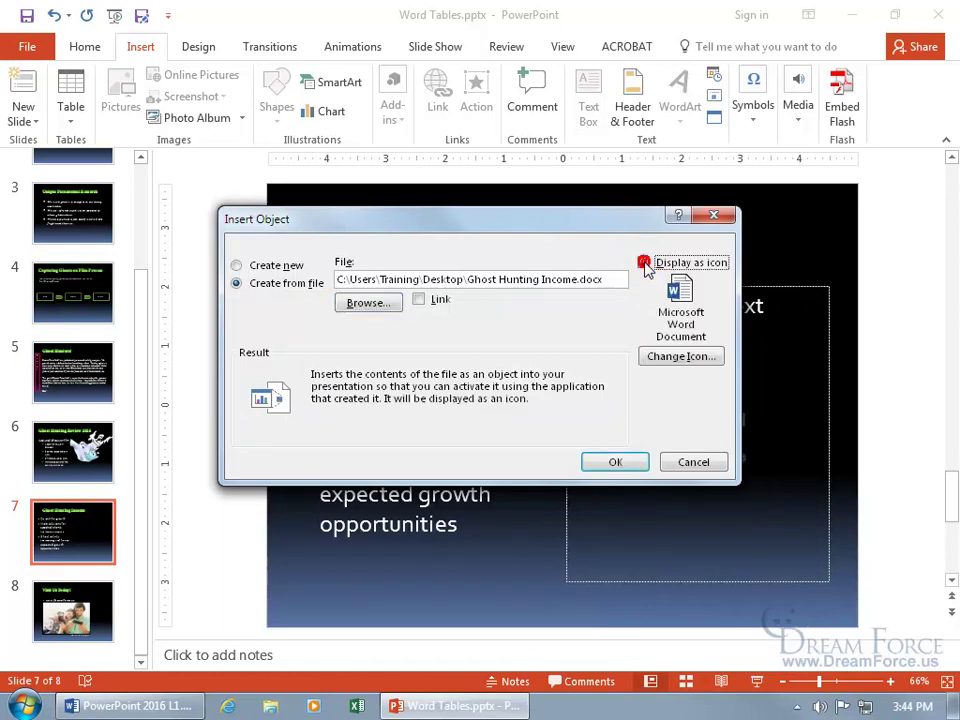
{"action": "left_click", "coordinate": [662, 357]}
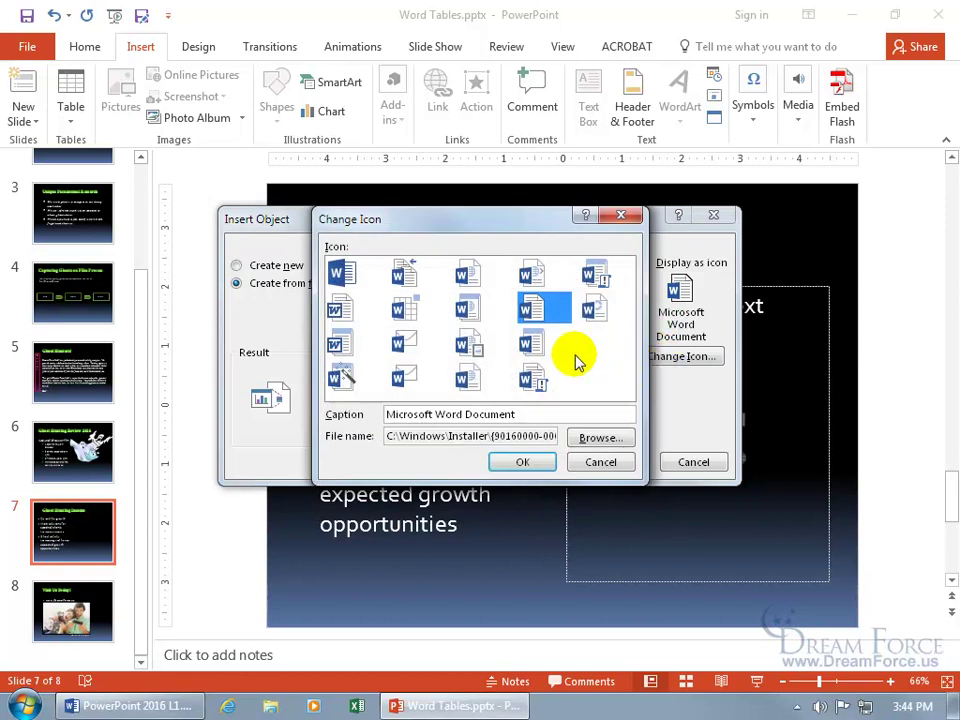
{"action": "left_click", "coordinate": [600, 462]}
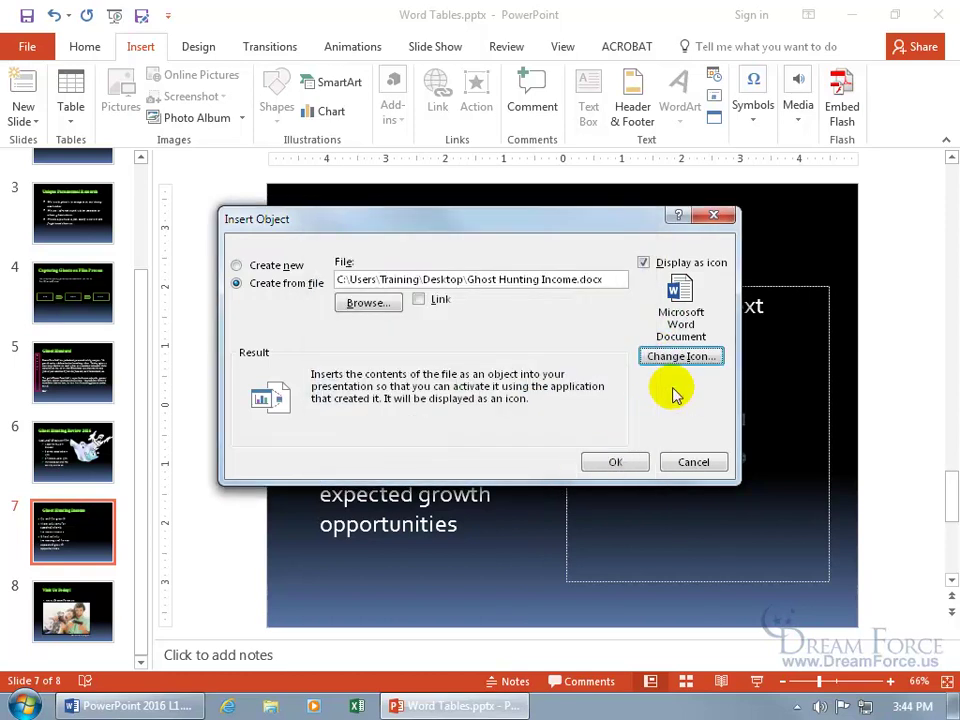
{"action": "left_click", "coordinate": [617, 460]}
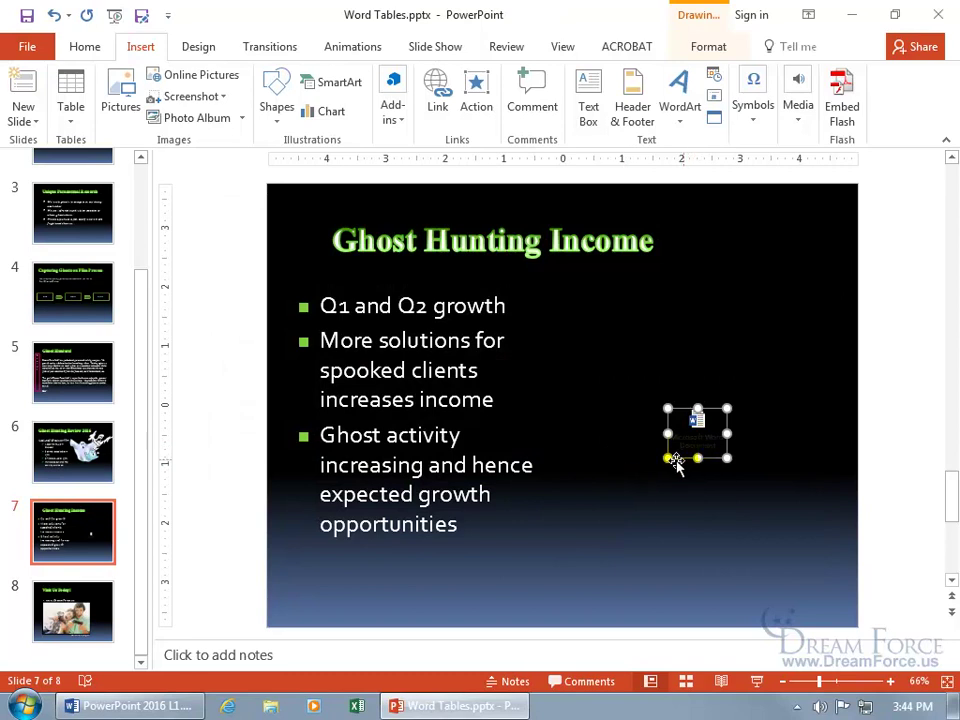
Step: Enlarge the Word document icon and move it up beside the bullet text
{"action": "left_click_drag", "start_coordinate": [667, 459], "coordinate": [622, 519]}
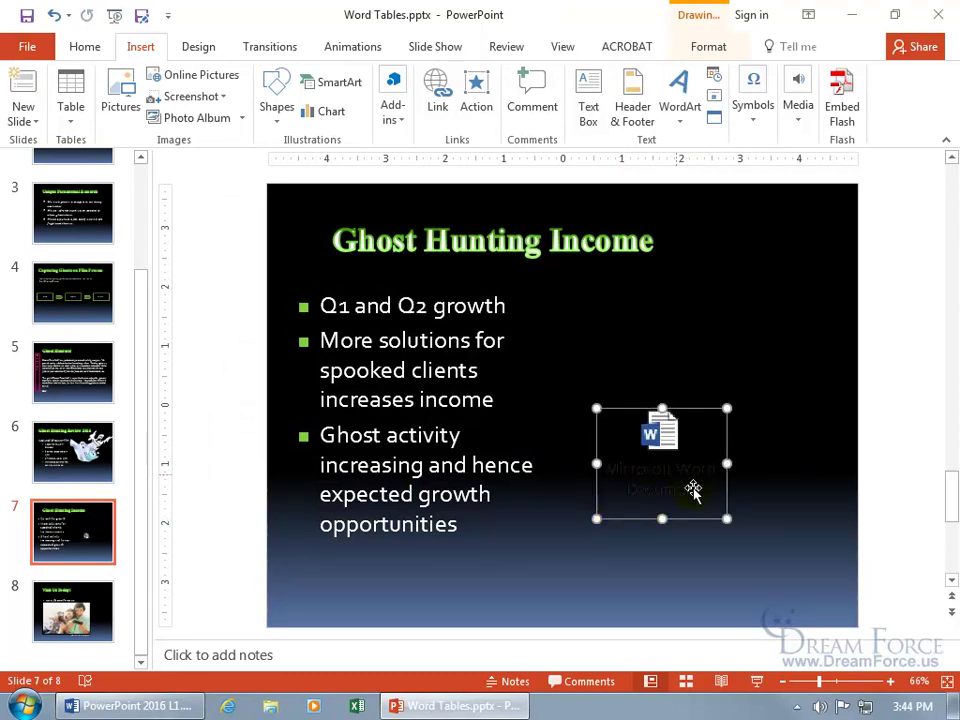
{"action": "left_click_drag", "start_coordinate": [728, 518], "coordinate": [765, 549]}
{"action": "left_click_drag", "start_coordinate": [682, 451], "coordinate": [683, 385]}
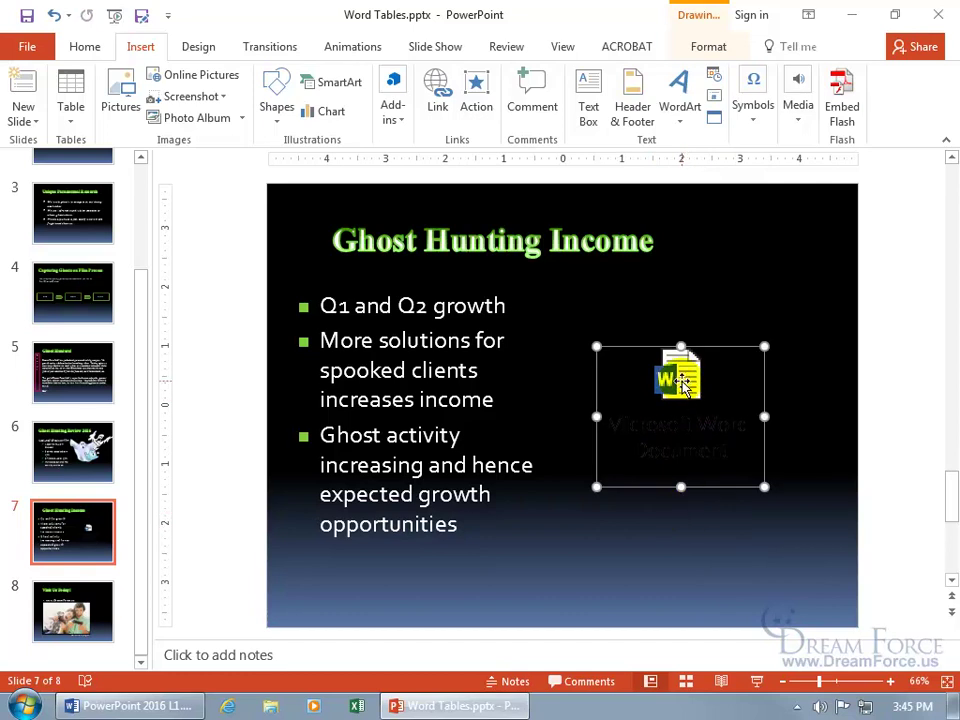
Step: Open the embedded document from its icon to view the table in Word, and close it again
{"action": "double_click", "coordinate": [683, 385]}
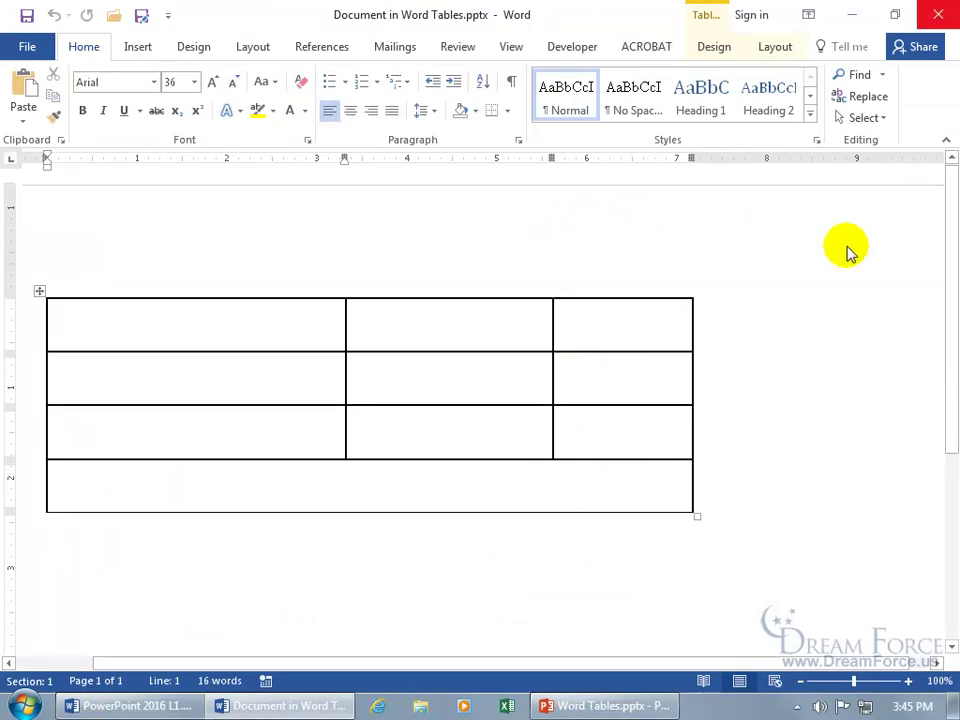
{"action": "left_click", "coordinate": [938, 15]}
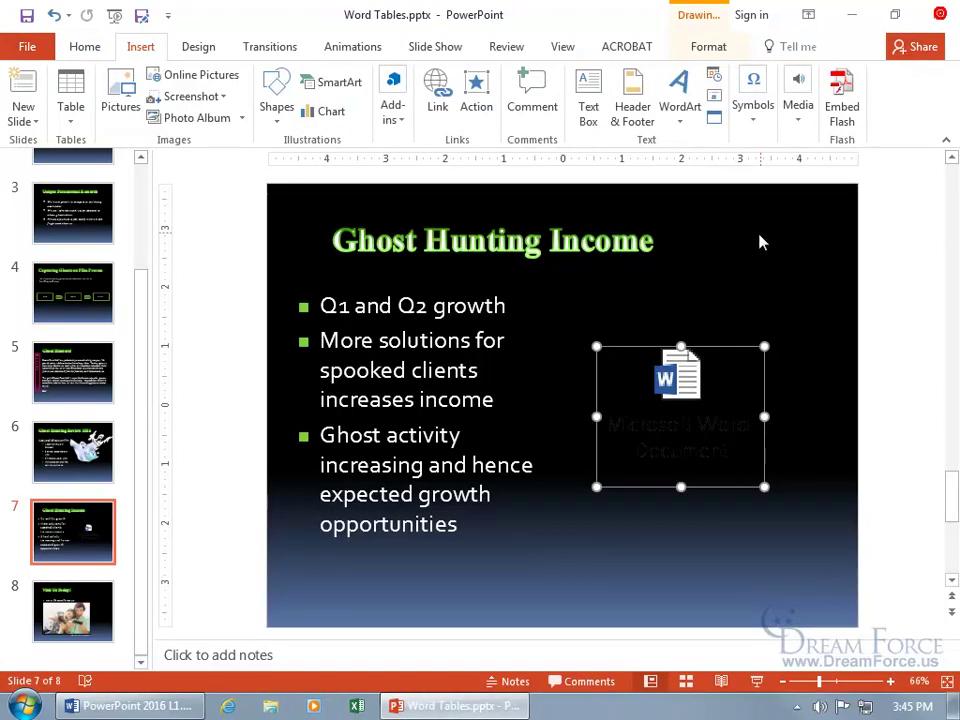